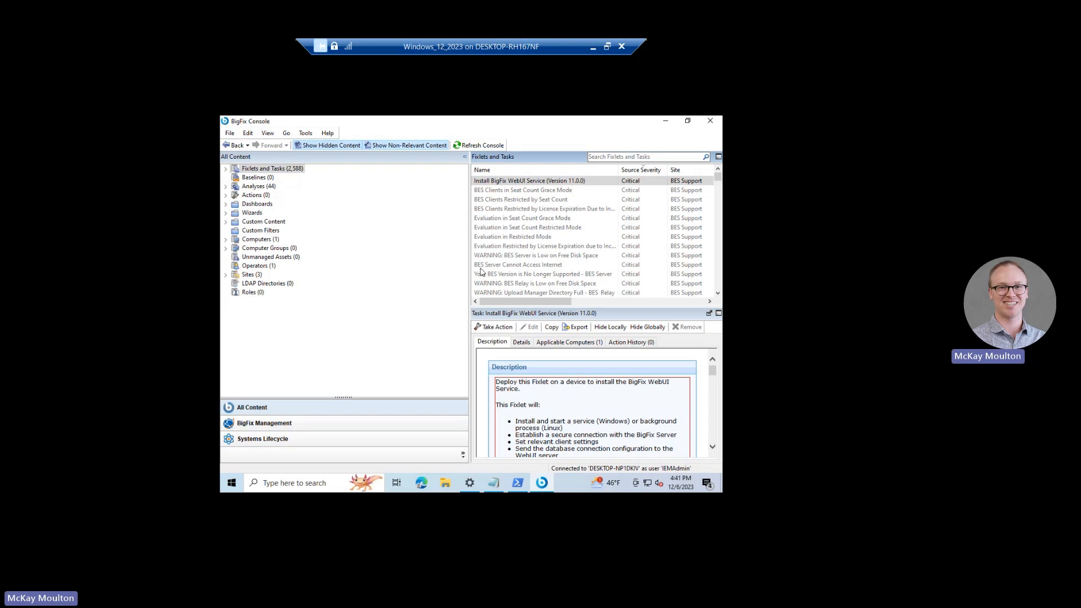
# Show the list of managed computers and open the Client Deploy Tool Wizard.
pyautogui.click(261, 240)
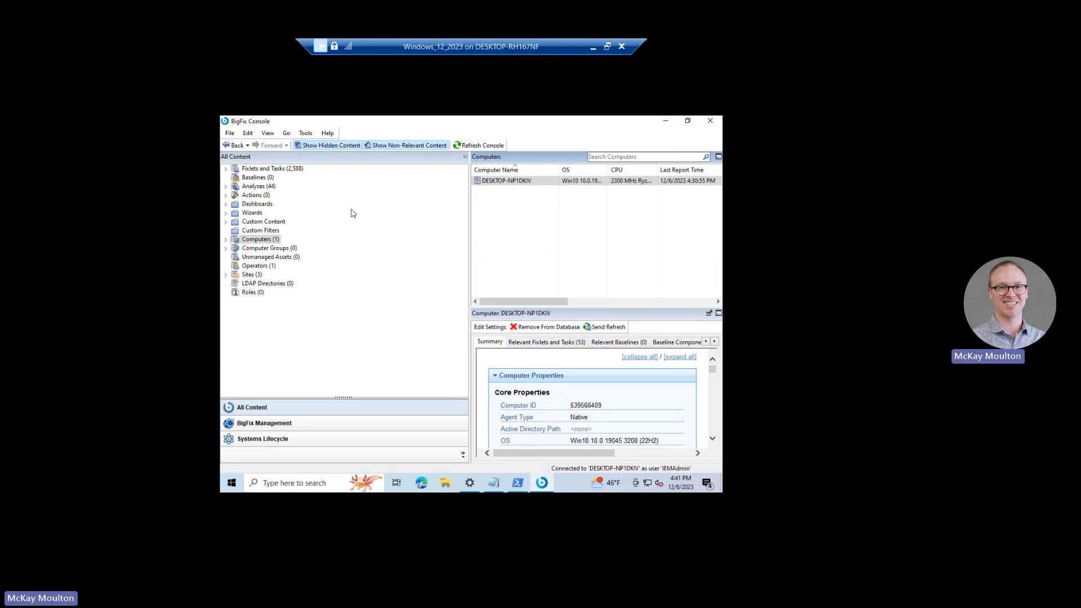
pyautogui.click(226, 213)
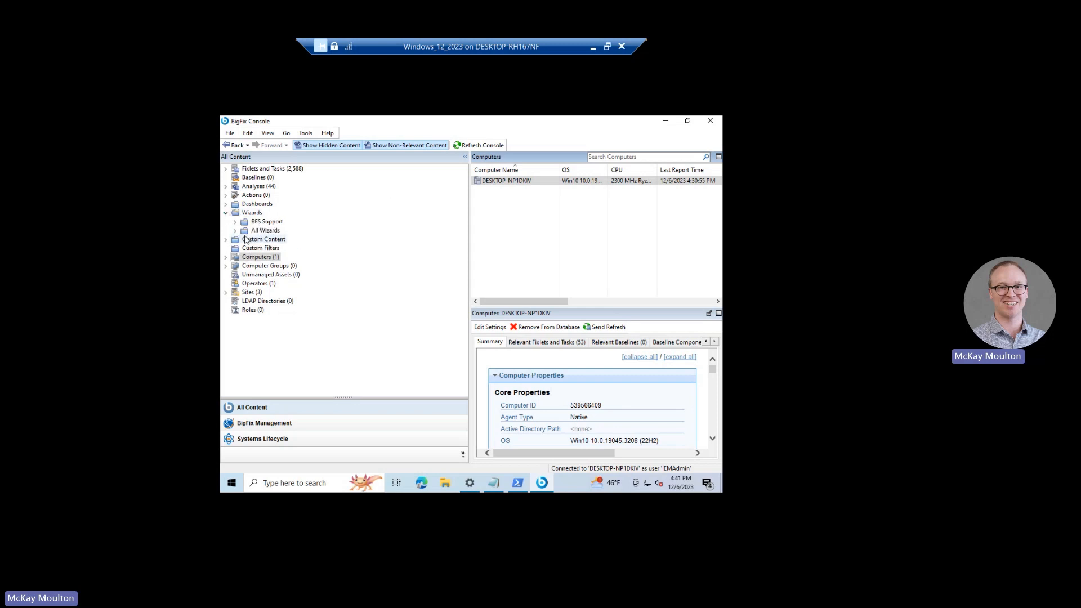
pyautogui.click(235, 230)
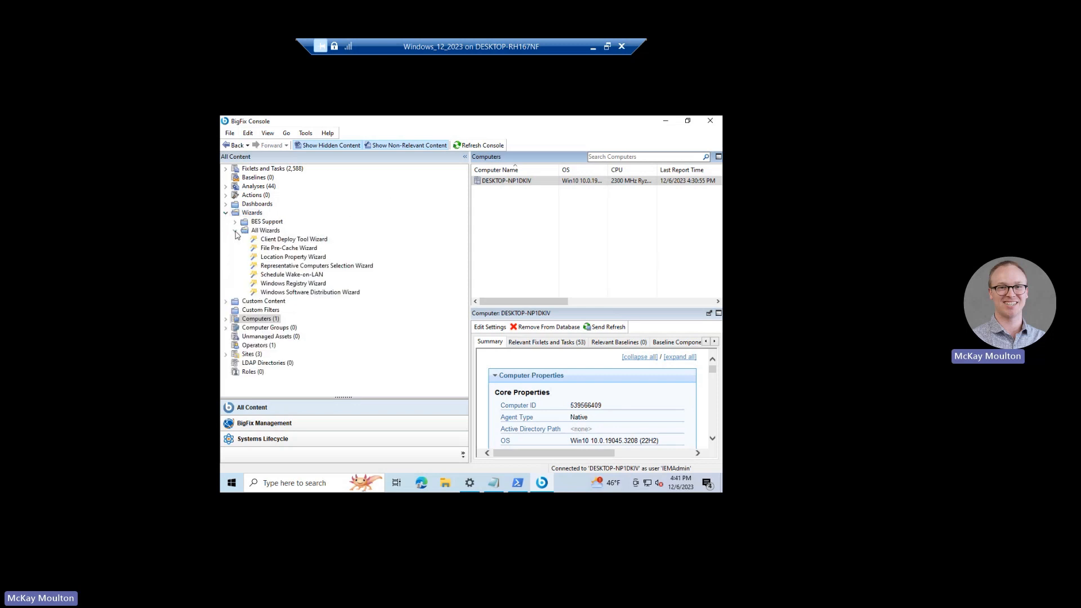
pyautogui.click(281, 241)
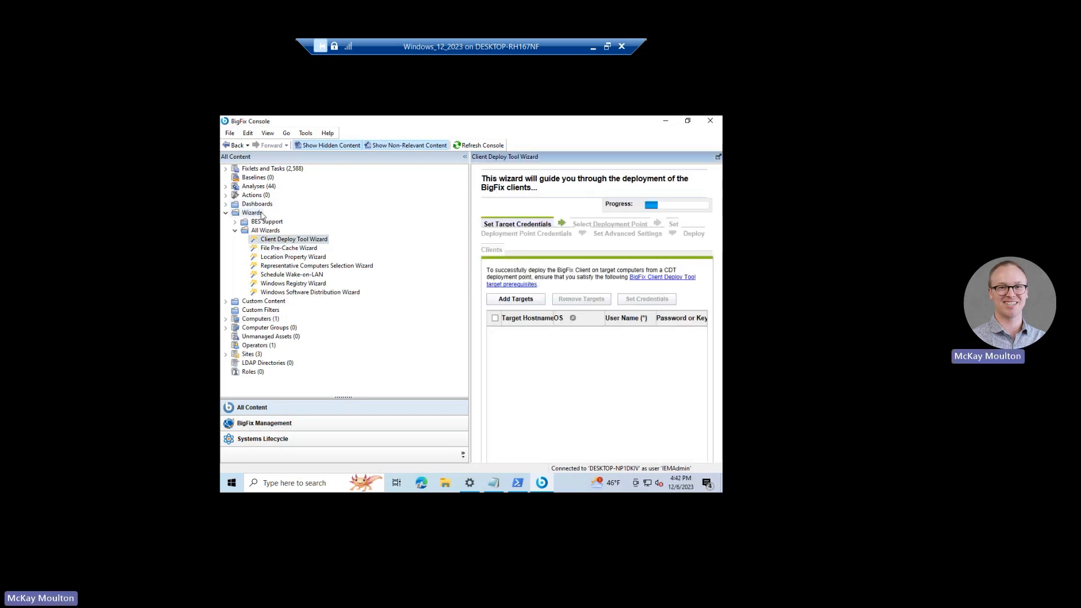
# Examine the target address, user name and password fields for adding deployment targets, and close the dialog without adding any.
pyautogui.click(522, 301)
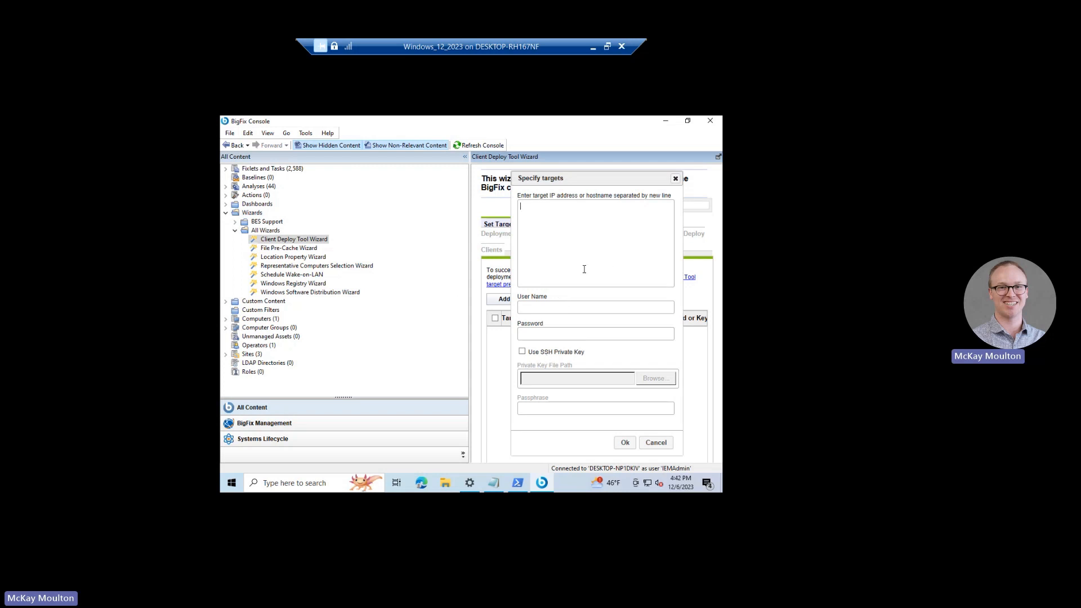
pyautogui.click(606, 258)
pyautogui.click(556, 270)
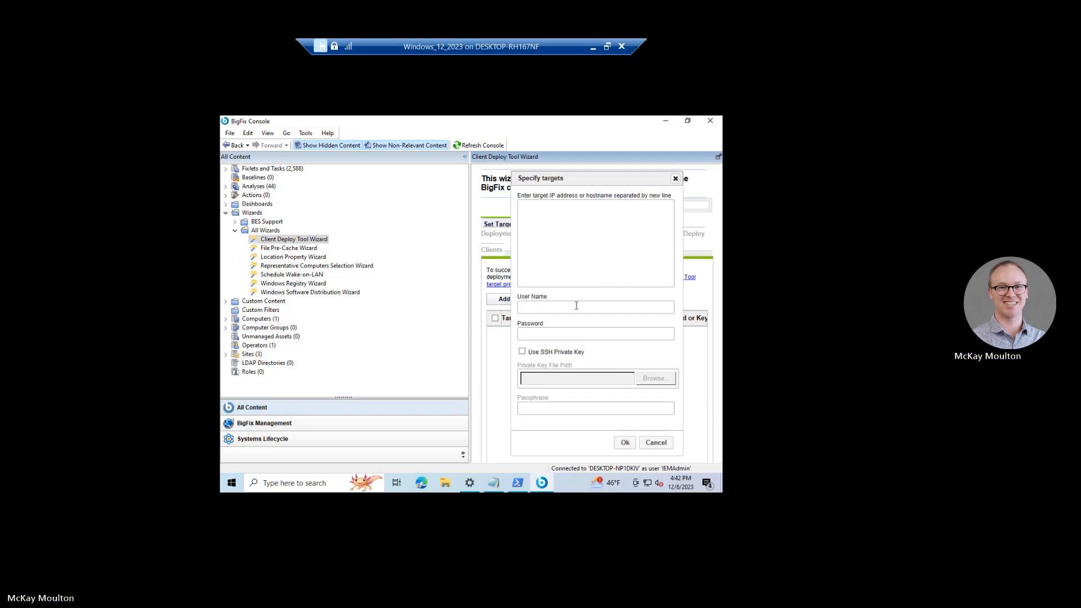
pyautogui.click(549, 305)
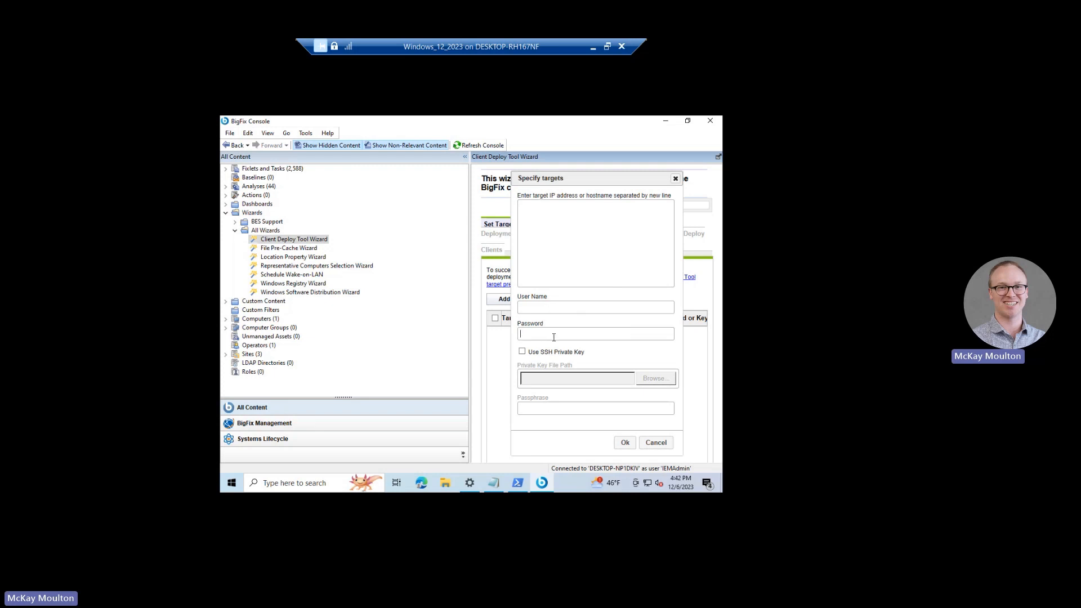
pyautogui.click(662, 445)
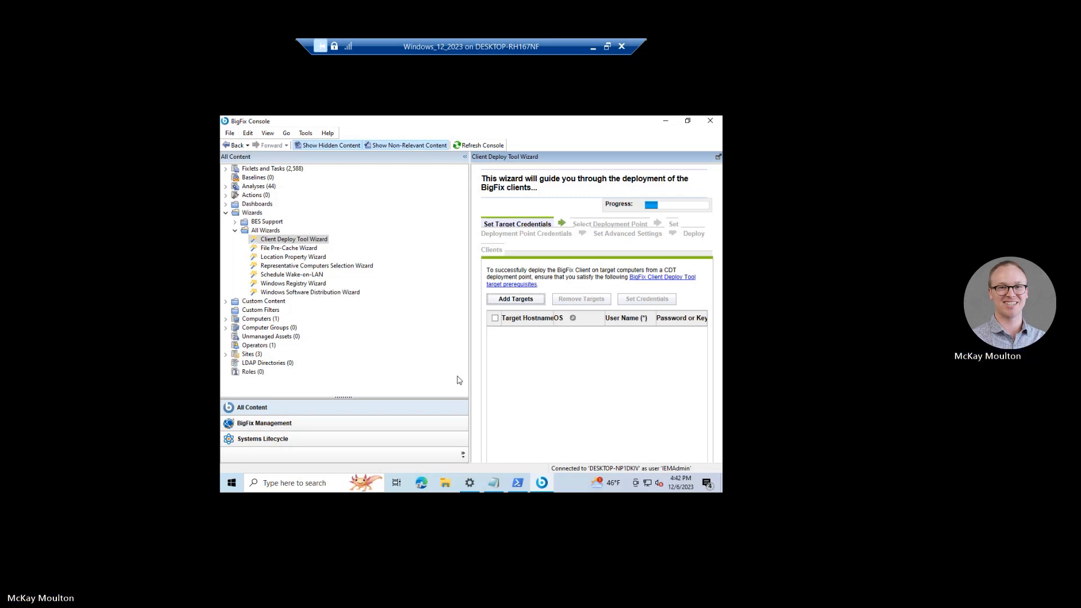
# Open the ActionSite masthead file from the BES Client folder under C:\Program Files (x86)\BigFix Enterprise in File Explorer.
pyautogui.click(446, 483)
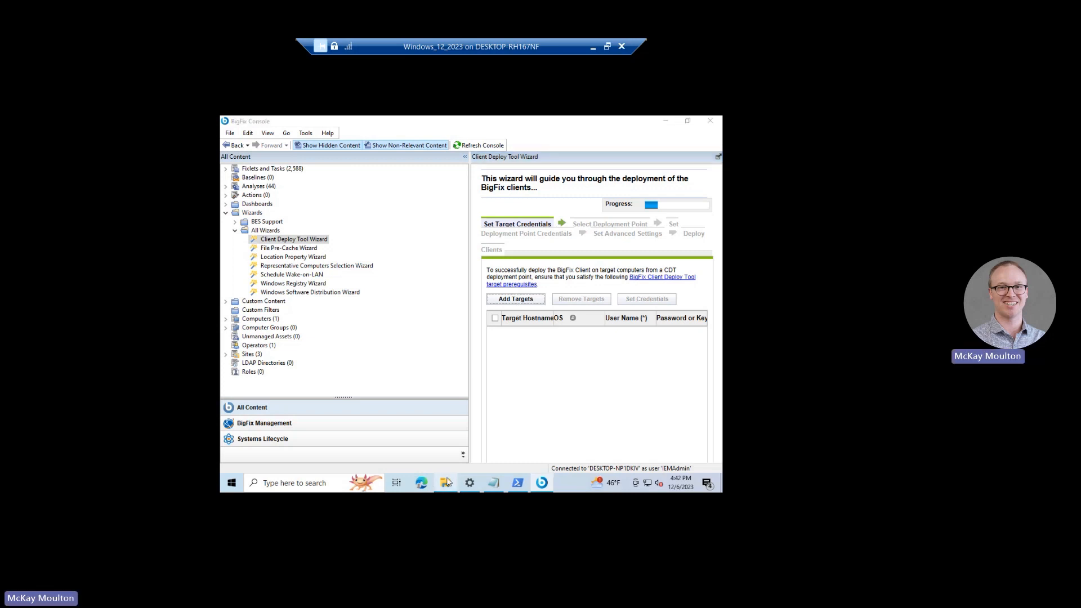
pyautogui.click(313, 303)
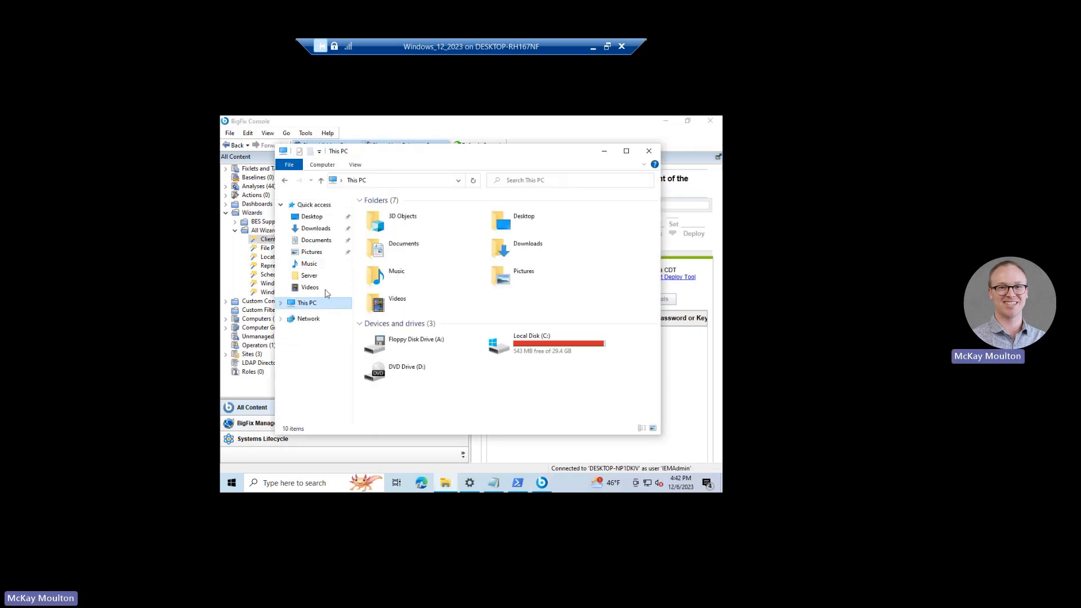
pyautogui.doubleClick(575, 352)
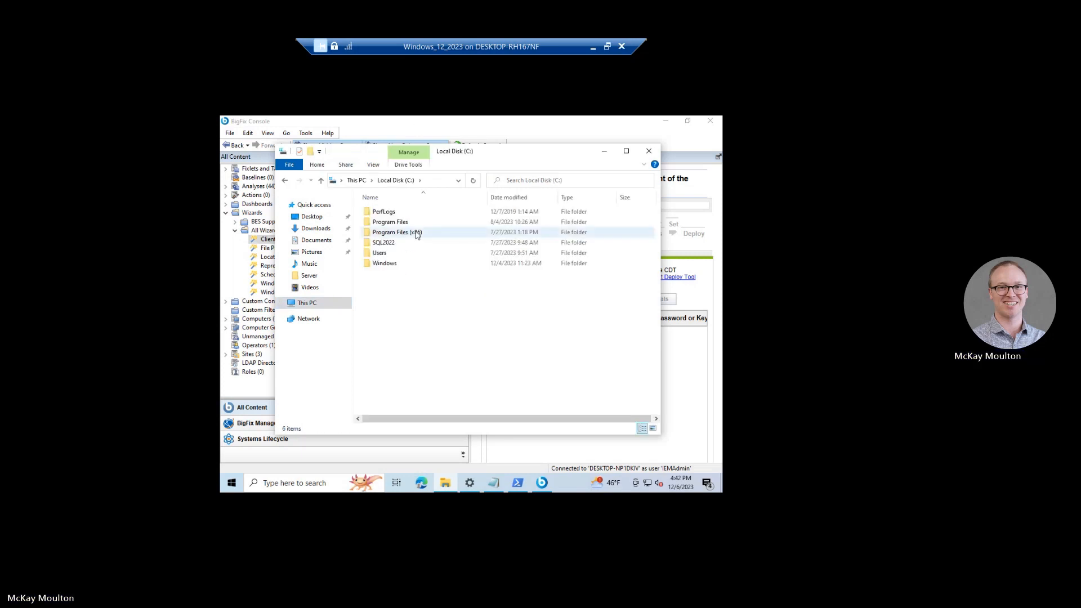
pyautogui.doubleClick(418, 234)
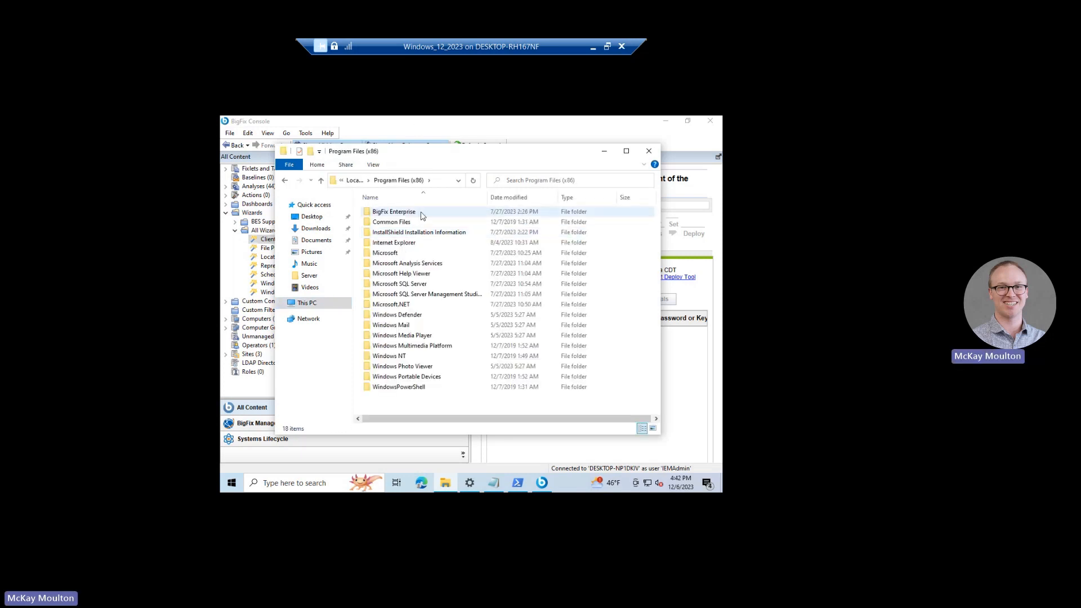
pyautogui.doubleClick(421, 216)
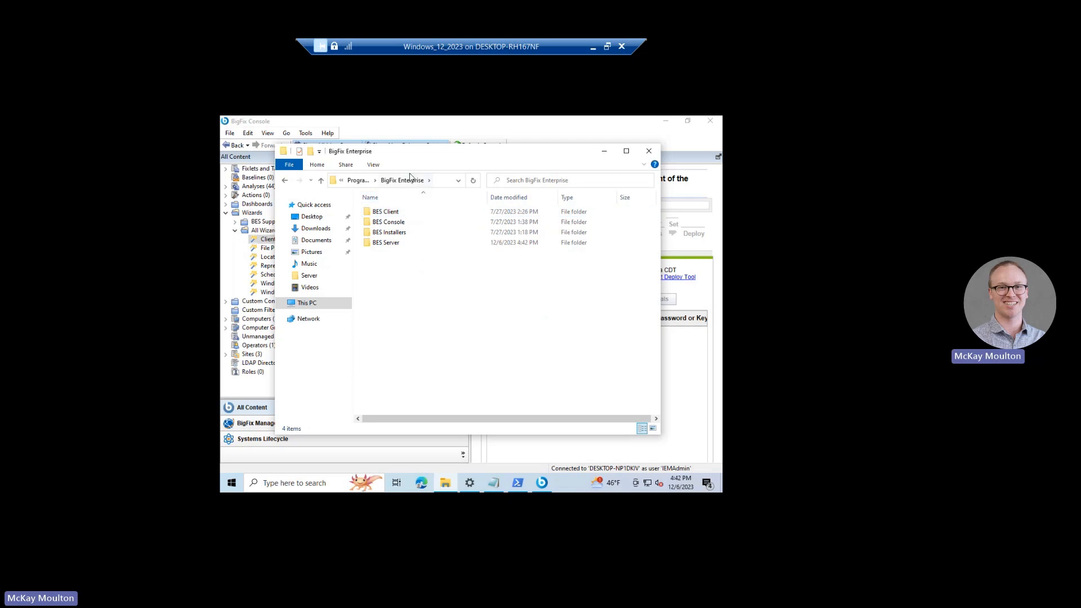
pyautogui.doubleClick(404, 213)
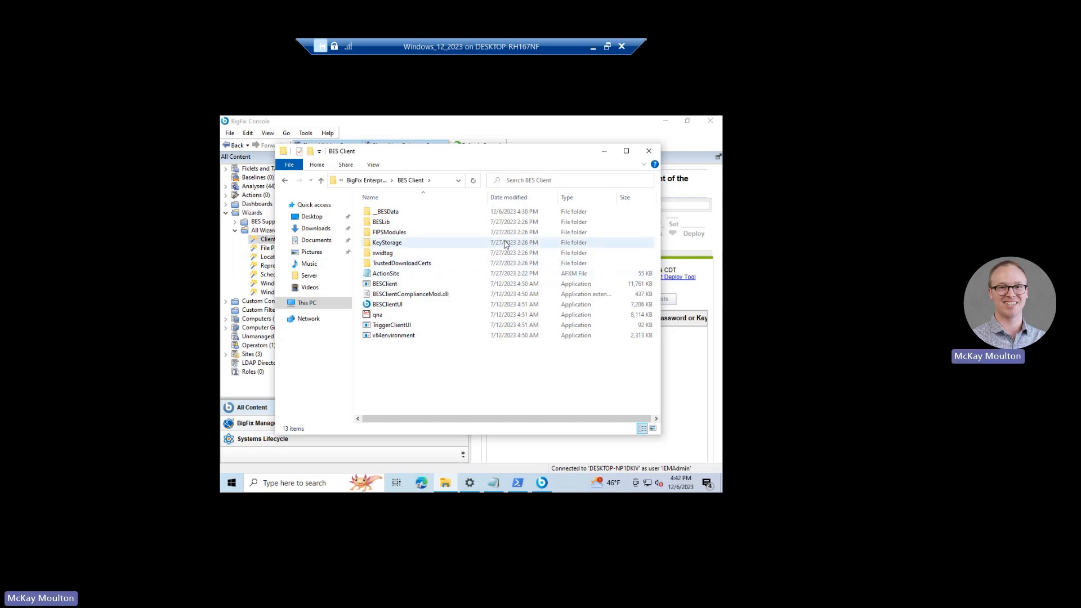
pyautogui.click(417, 274)
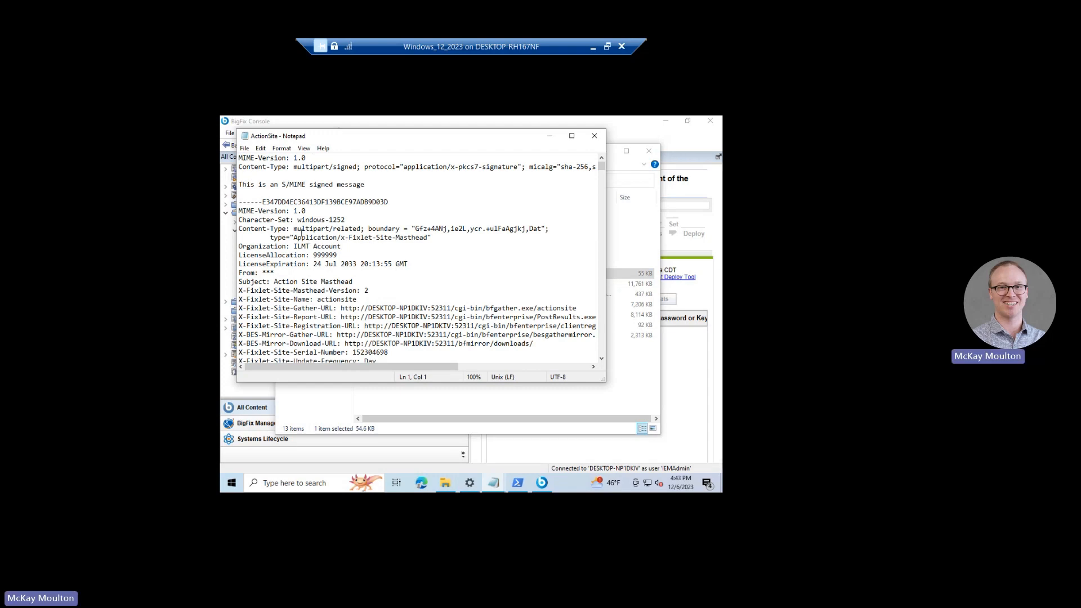
# Examine the gather, report, registration and mirror URLs in the ActionSite file, including the server host name and port.
pyautogui.scroll(-3, 309, 240)
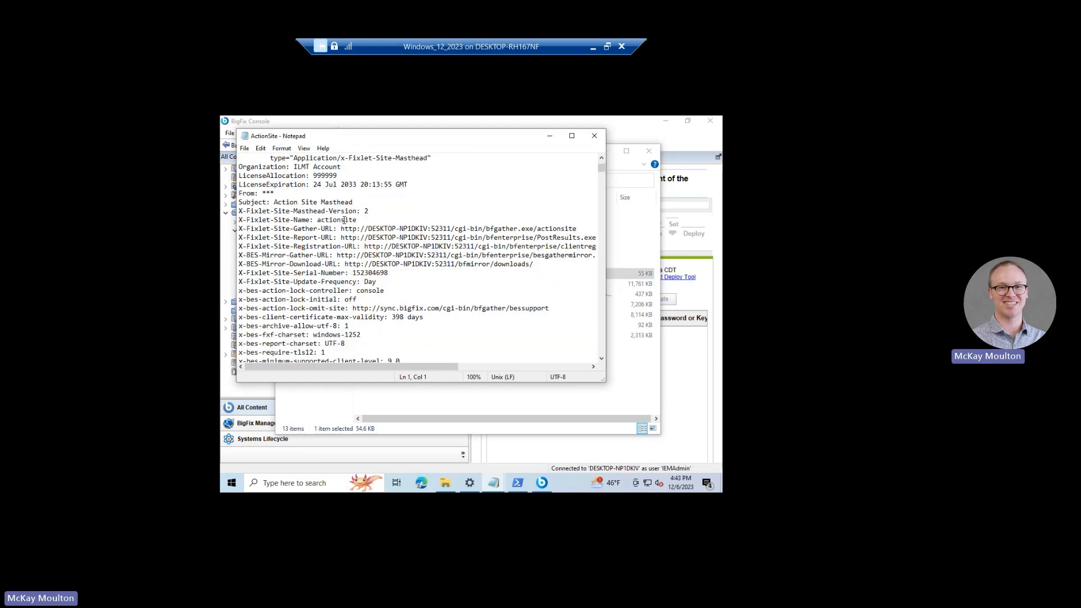
pyautogui.moveTo(237, 231); pyautogui.dragTo(542, 213)
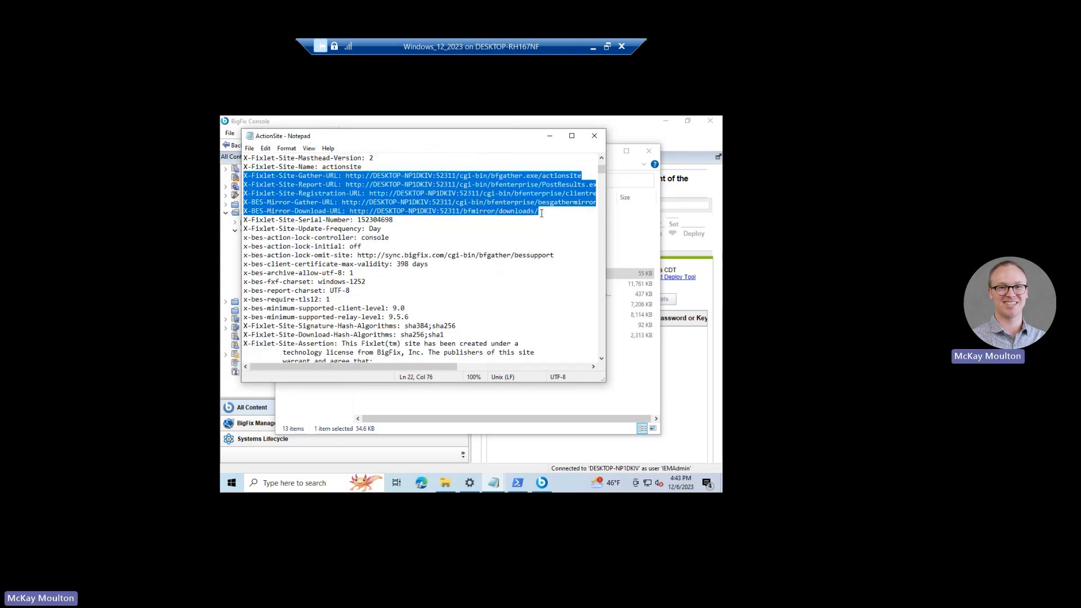
pyautogui.moveTo(432, 185); pyautogui.dragTo(373, 184)
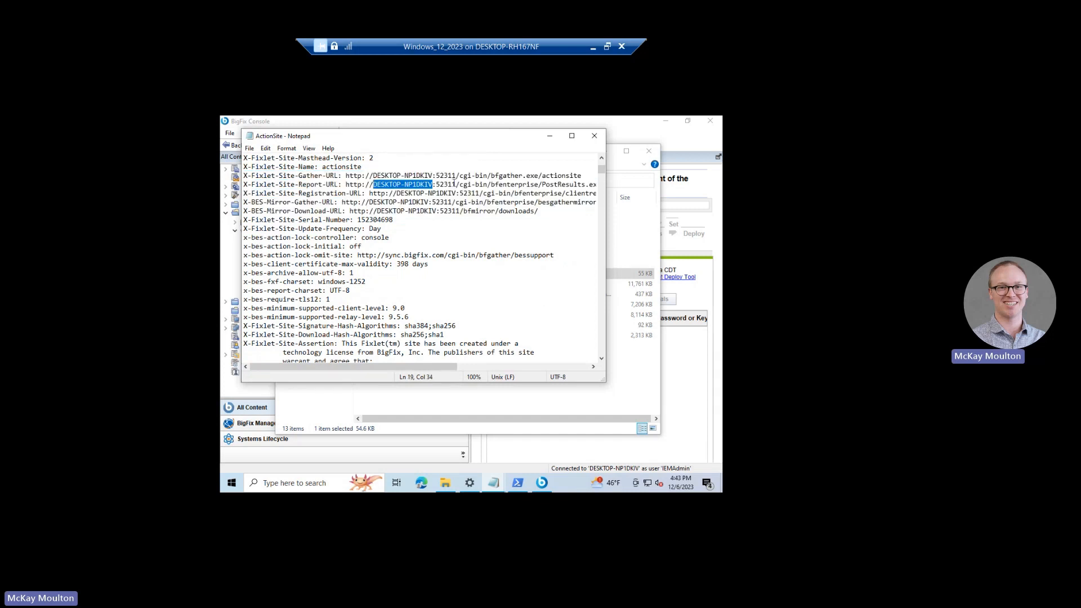
pyautogui.moveTo(457, 185); pyautogui.dragTo(437, 185)
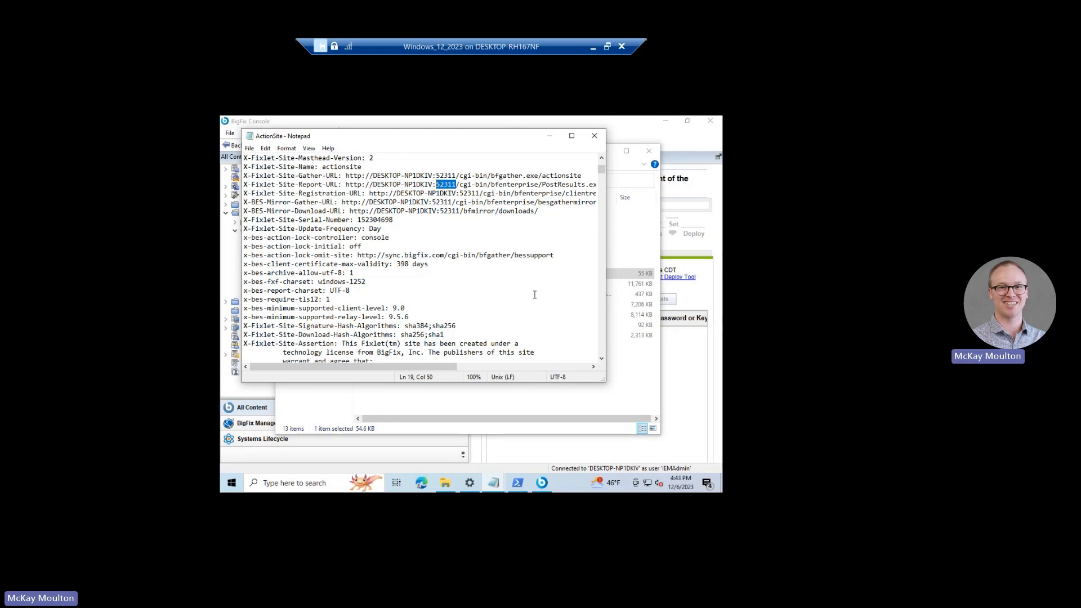
# Look through the rest of the ActionSite file down to its smime.p7s signature block, and minimize the file window.
pyautogui.scroll(-5, 436, 272)
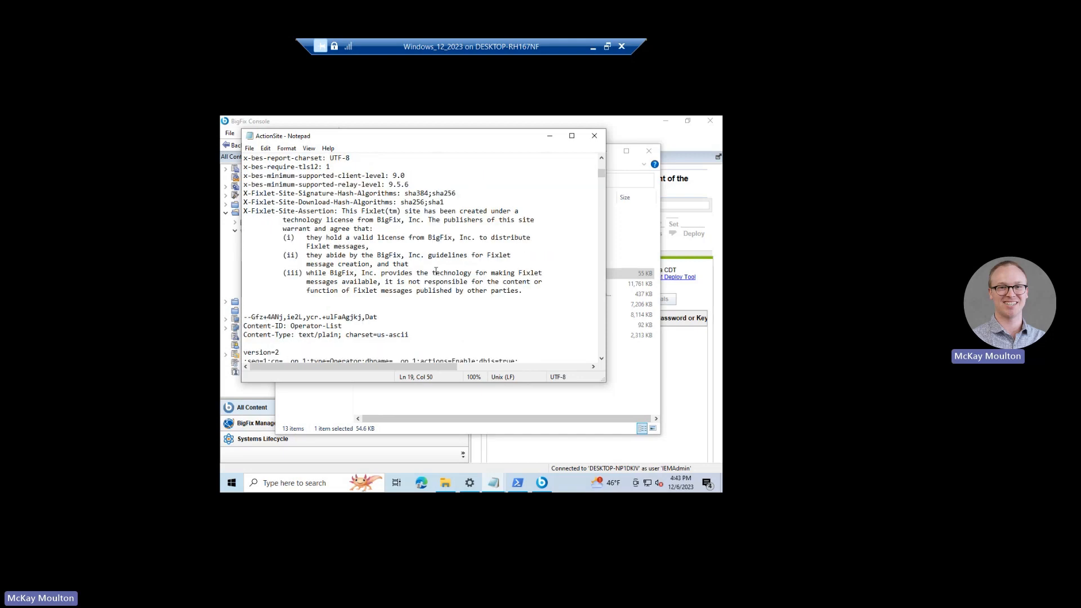
pyautogui.scroll(-7, 436, 272)
pyautogui.scroll(9, 436, 271)
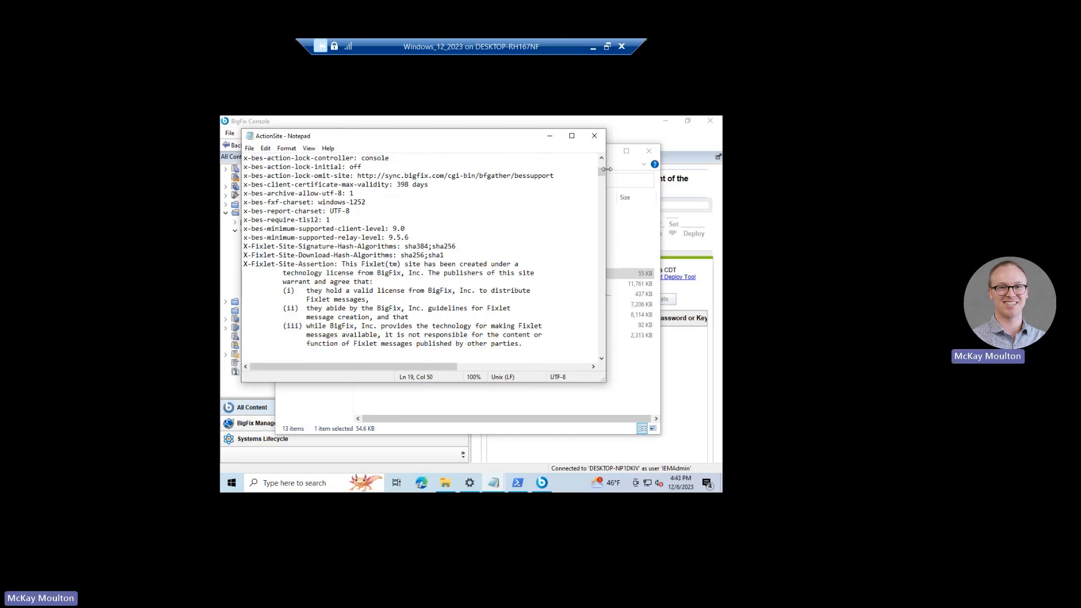
pyautogui.moveTo(601, 171); pyautogui.dragTo(603, 297)
pyautogui.scroll(2, 272, 221)
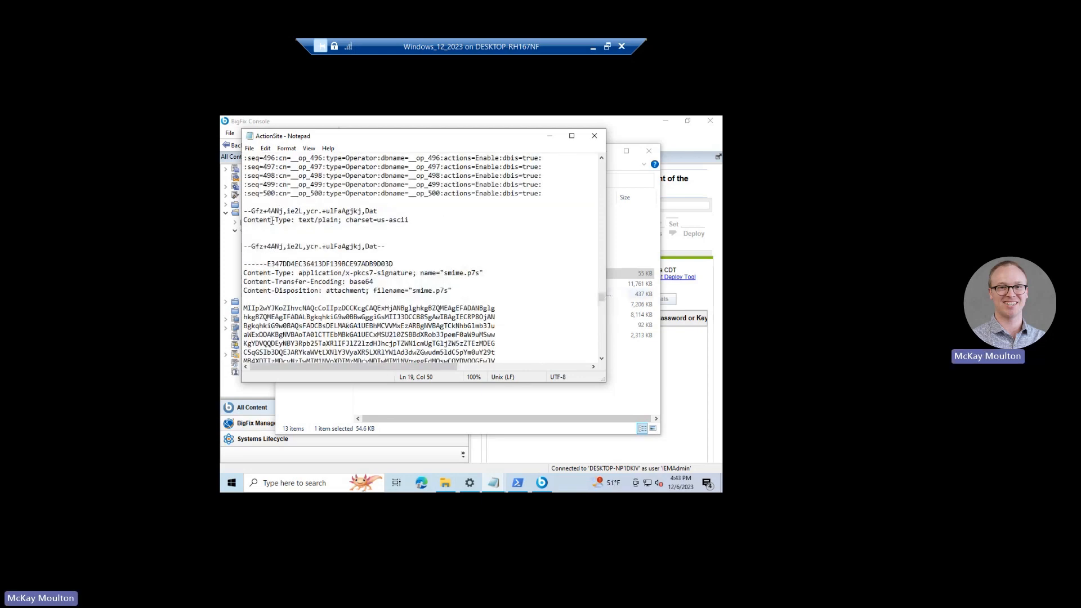
pyautogui.scroll(-1, 389, 260)
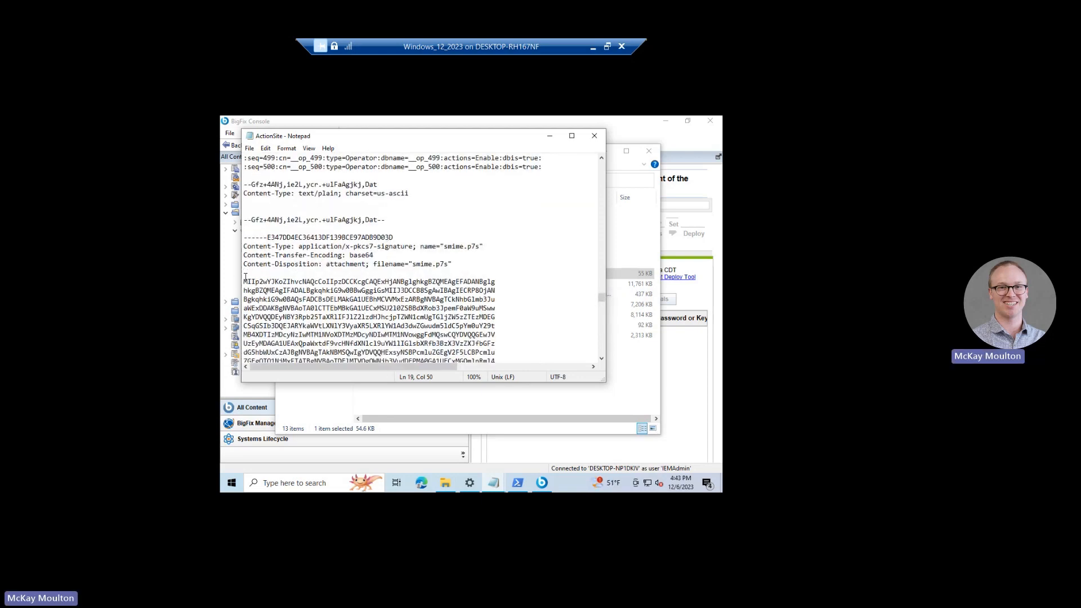
pyautogui.moveTo(338, 246); pyautogui.dragTo(485, 247)
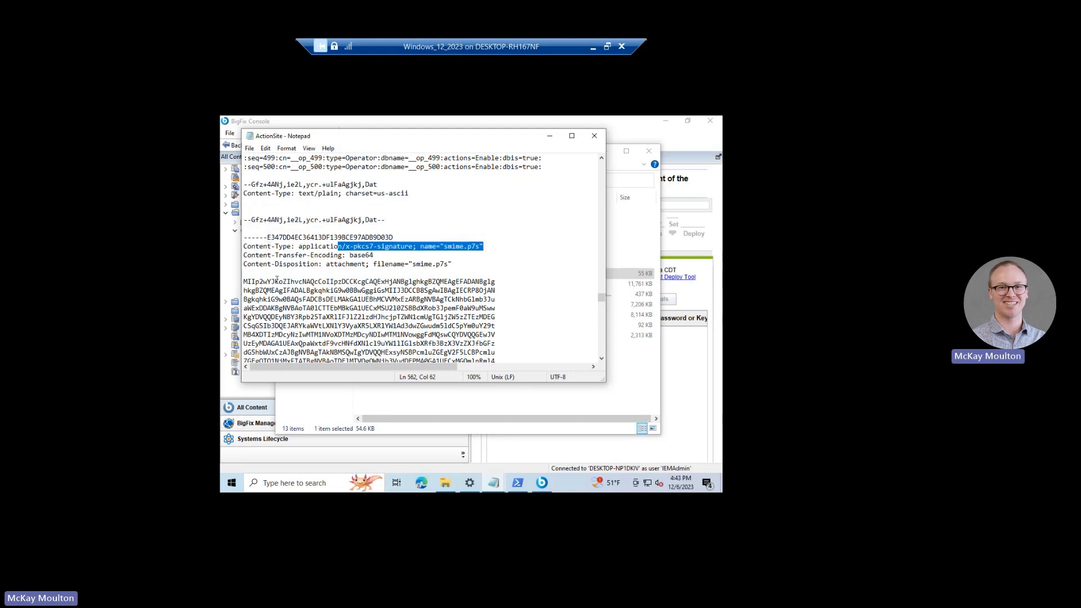
pyautogui.scroll(-3, 277, 279)
pyautogui.scroll(-1, 277, 279)
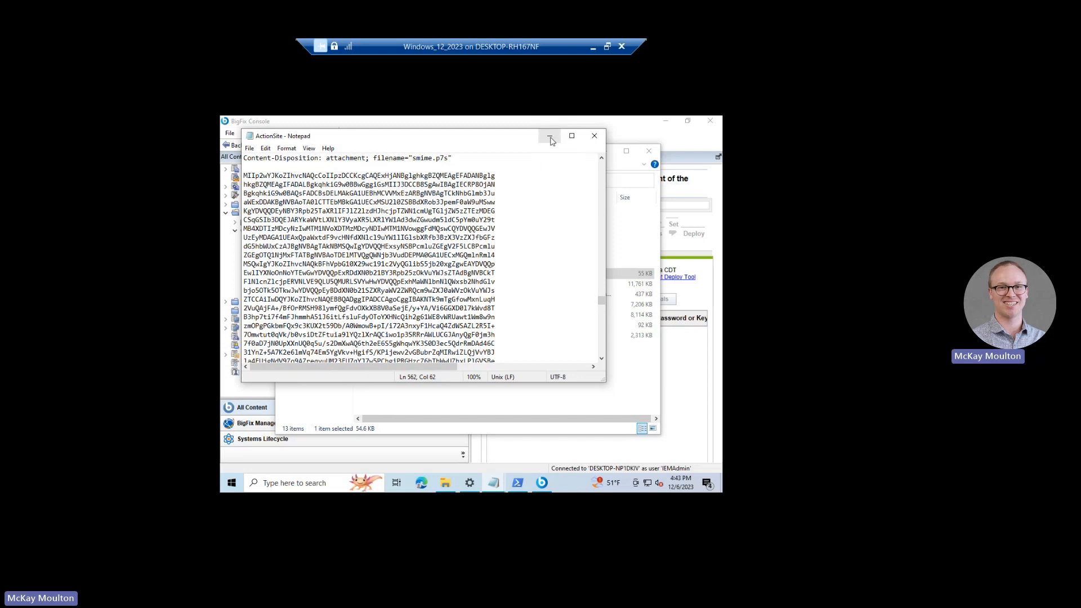
pyautogui.click(551, 138)
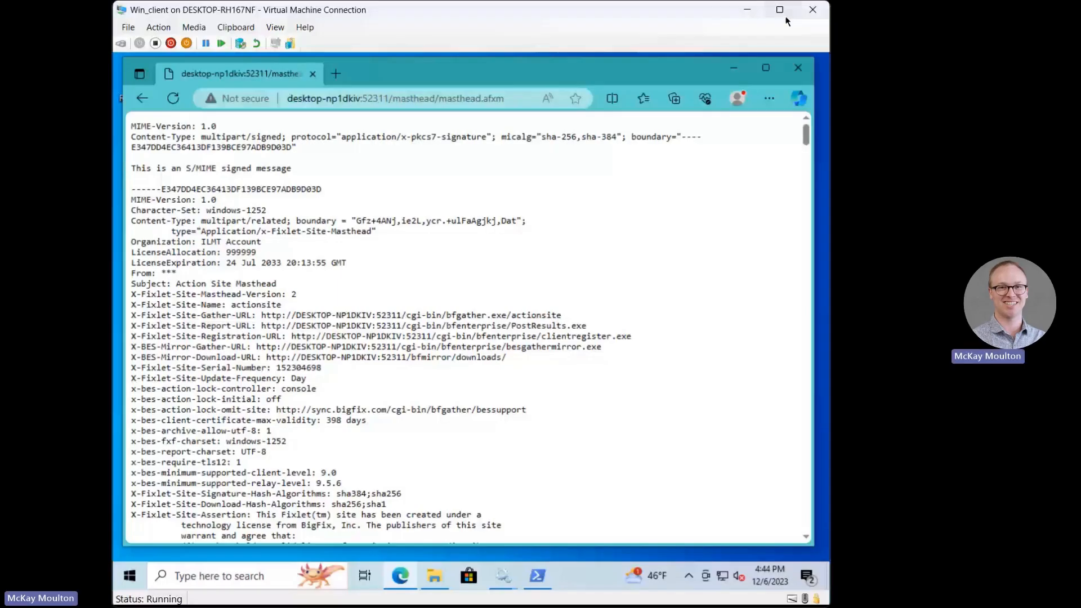
# Show the Win_client virtual machine full screen and examine the server name, port and masthead.afxm path in the browser's masthead URL.
pyautogui.click(794, 11)
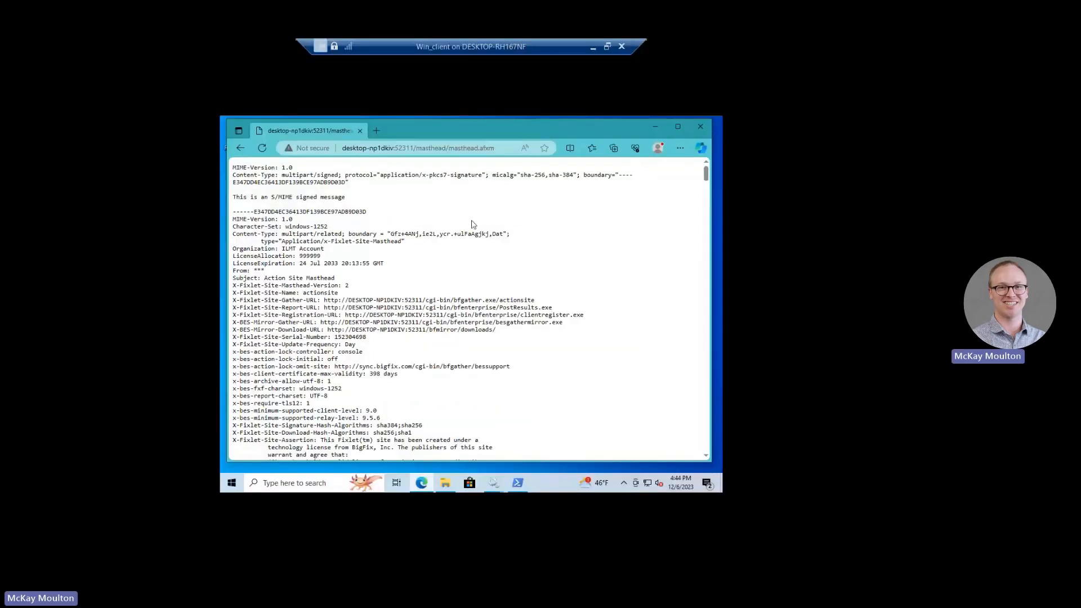
pyautogui.click(401, 146)
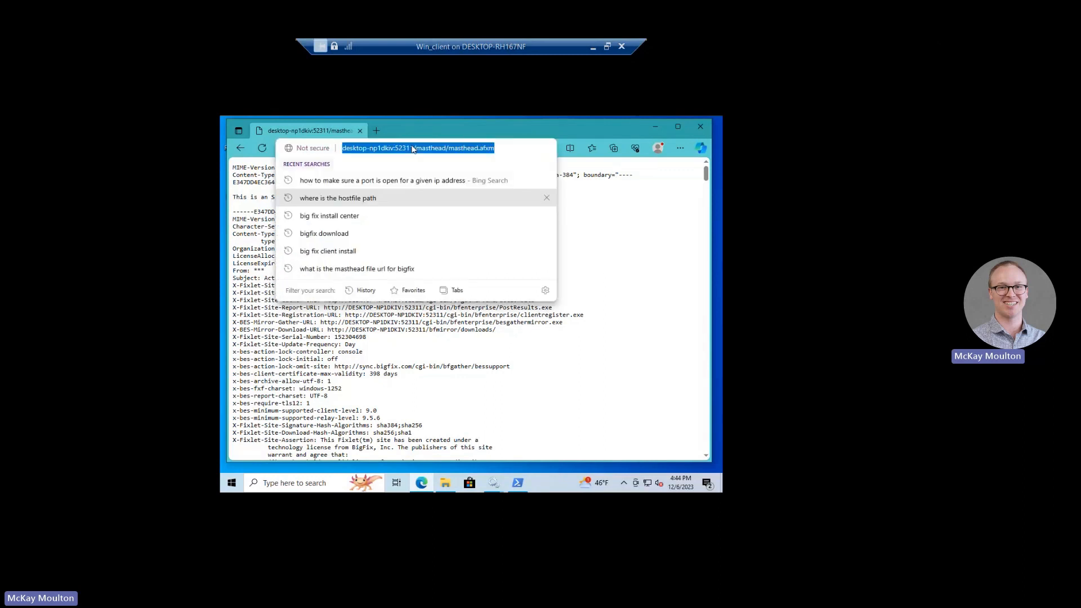
pyautogui.click(402, 144)
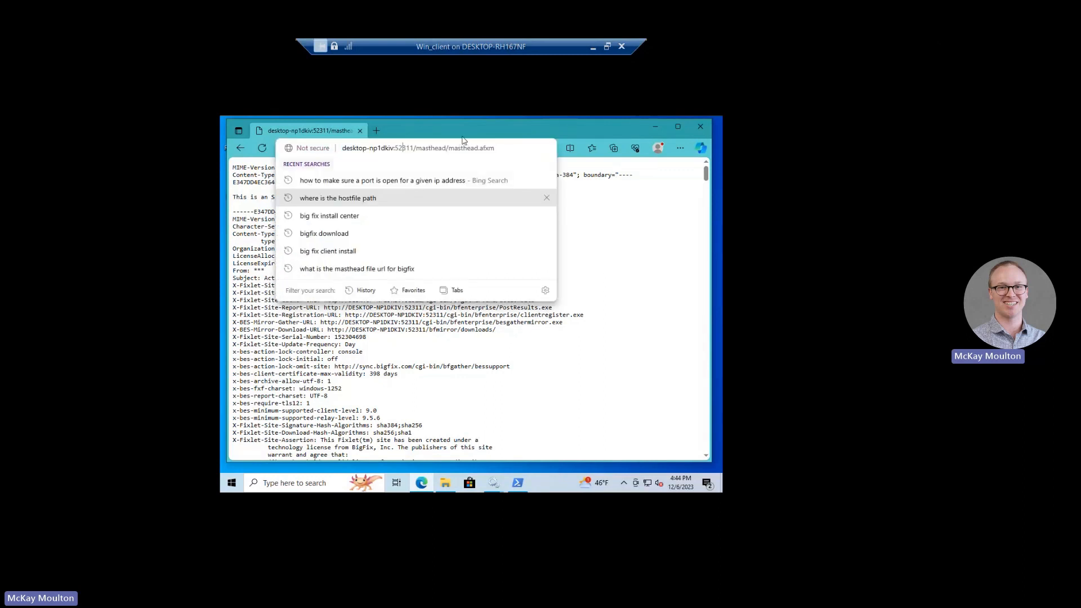
pyautogui.moveTo(448, 150); pyautogui.dragTo(479, 148)
pyautogui.click(476, 150)
pyautogui.moveTo(345, 148); pyautogui.dragTo(529, 127)
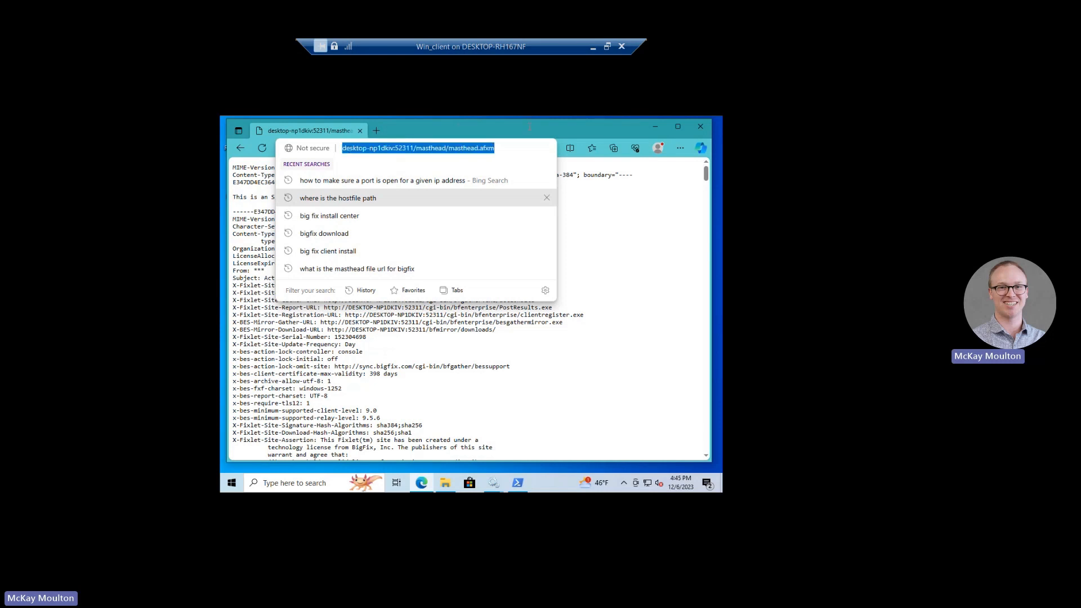
pyautogui.click(356, 148)
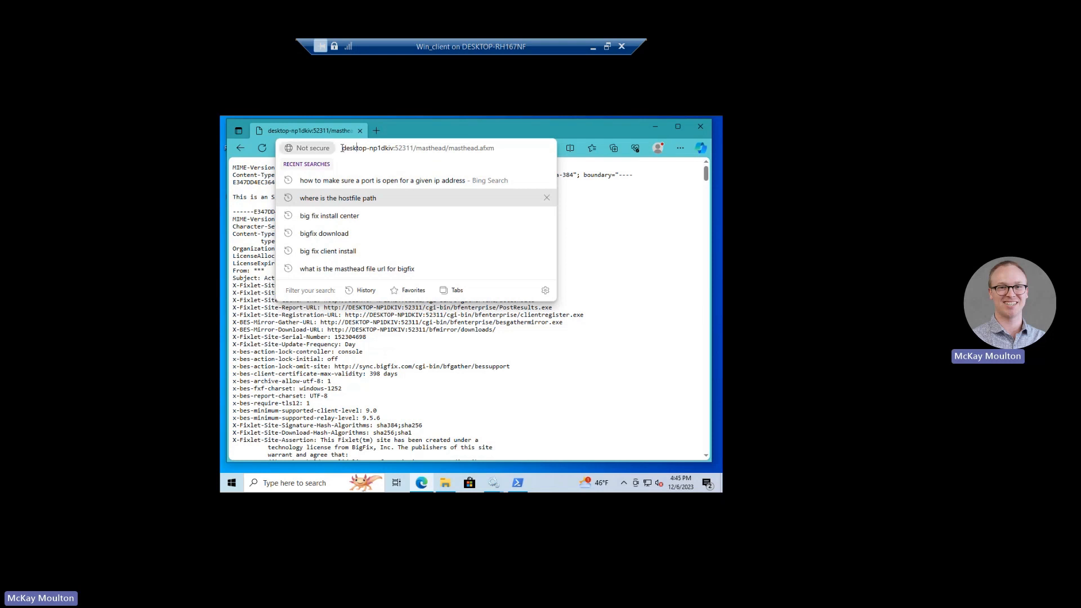
pyautogui.moveTo(341, 148); pyautogui.dragTo(545, 131)
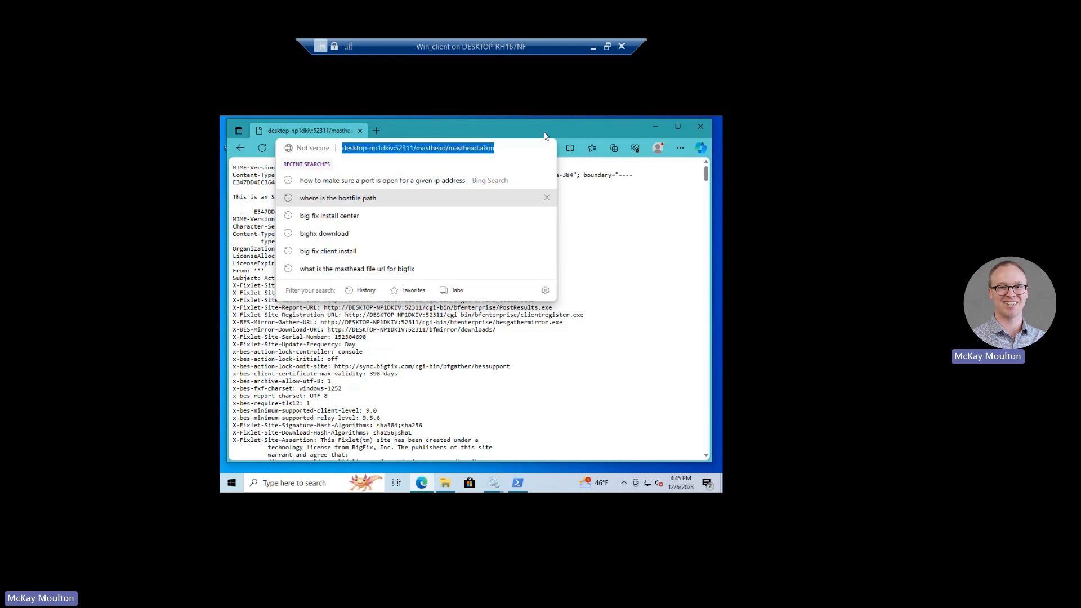
pyautogui.click(395, 148)
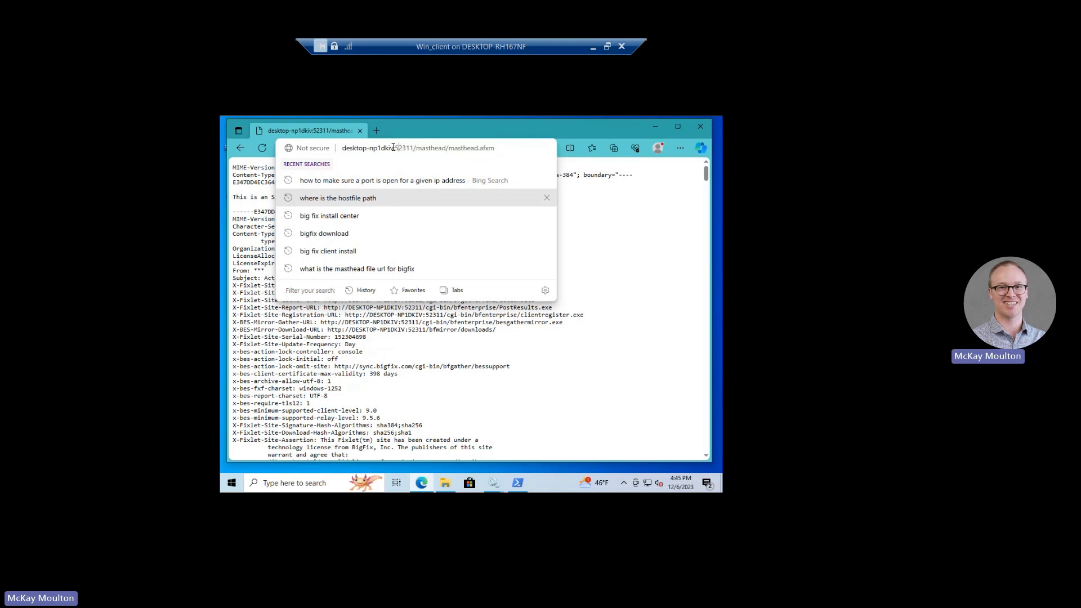
pyautogui.moveTo(393, 147); pyautogui.dragTo(331, 147)
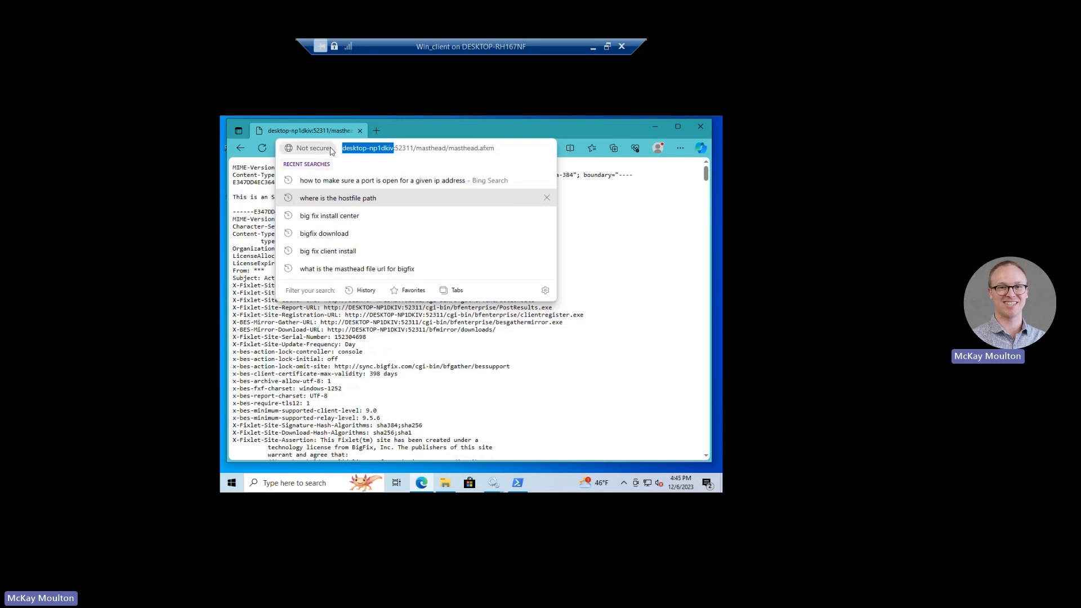
pyautogui.click(514, 150)
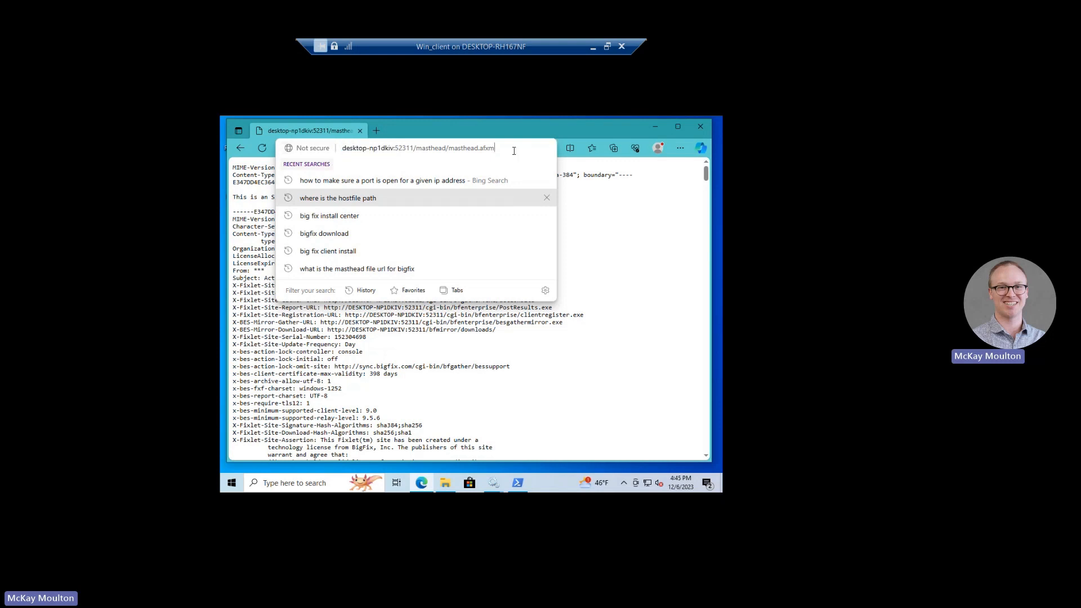
# Reload the masthead.afxm page and copy its entire text into a new Notepad document.
pyautogui.hotkey('ctrl', 'a')
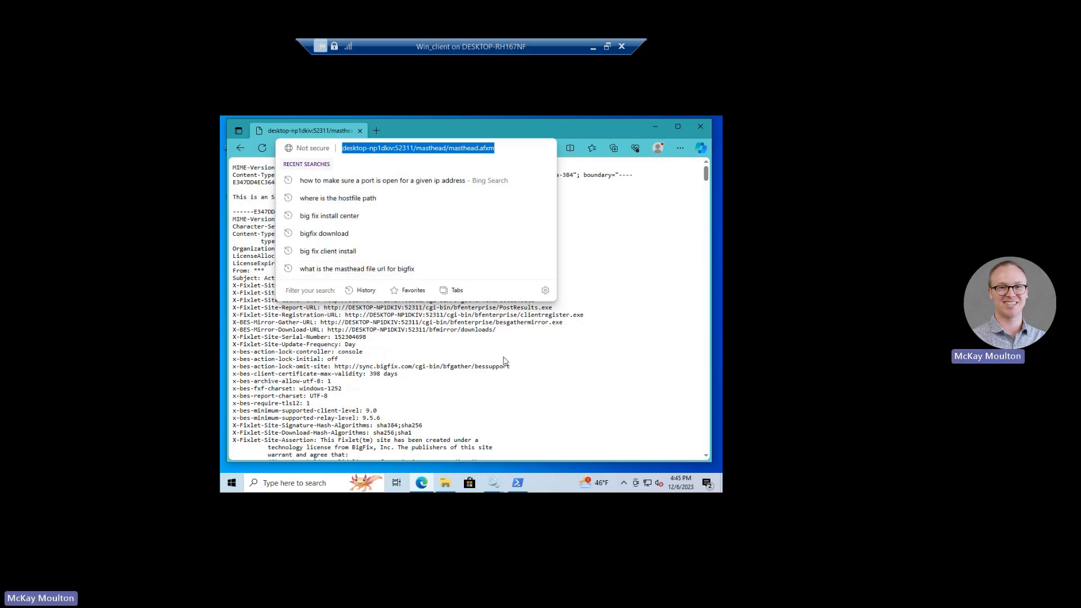
pyautogui.press('Return')
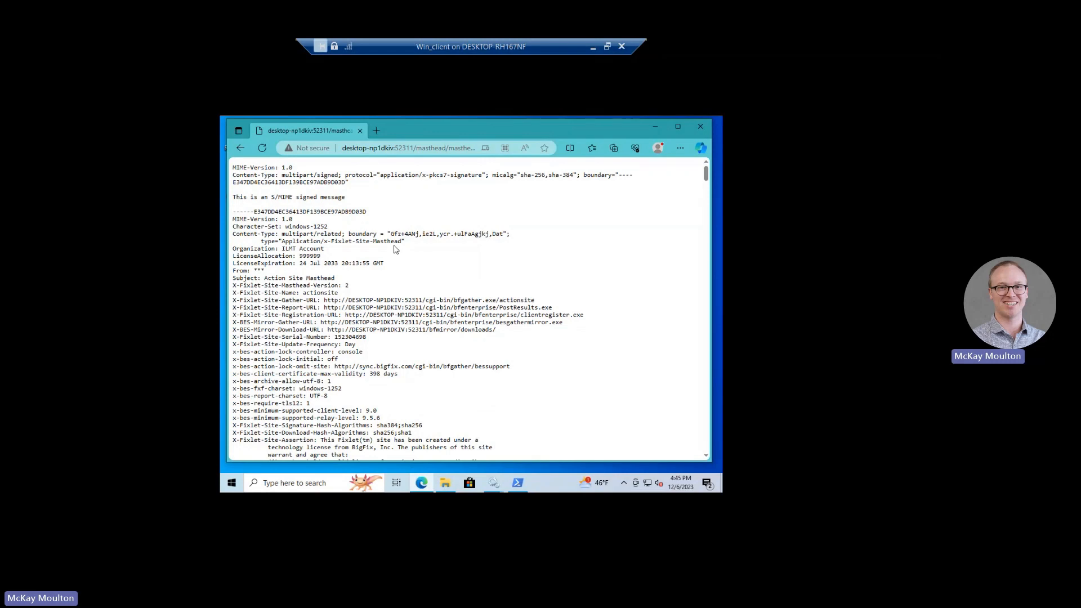
pyautogui.hotkey('ctrl', 'a')
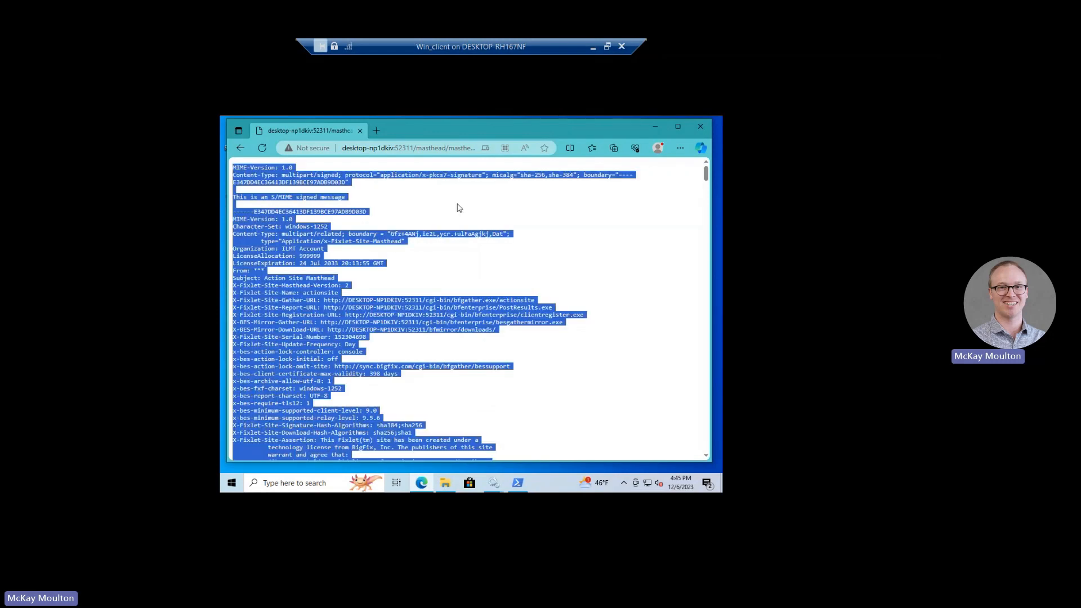
pyautogui.click(319, 484)
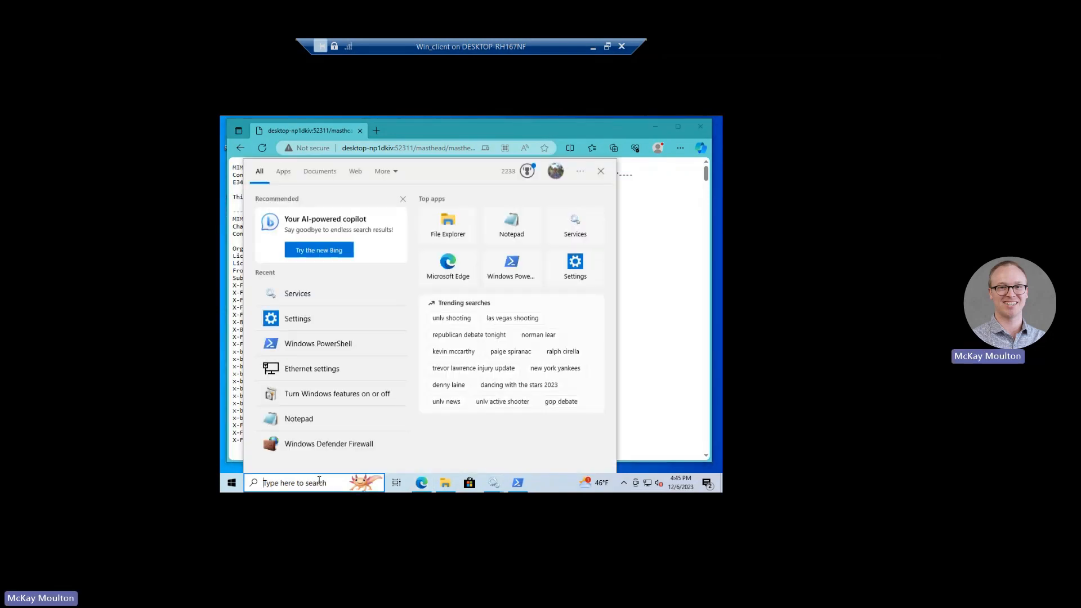
pyautogui.write('not')
pyautogui.click(361, 209)
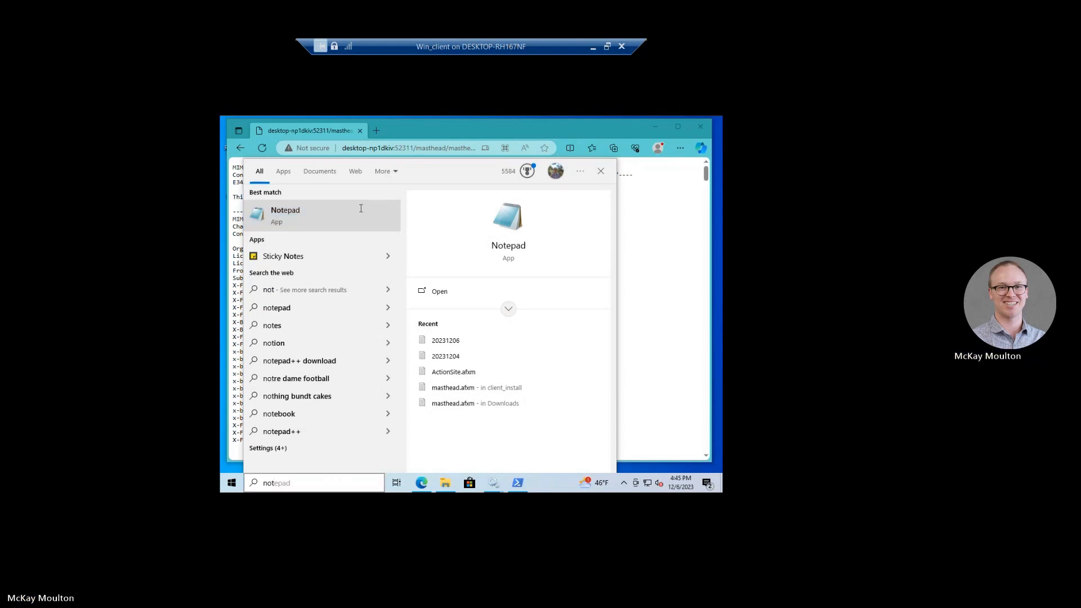
pyautogui.hotkey('ctrl', 'v')
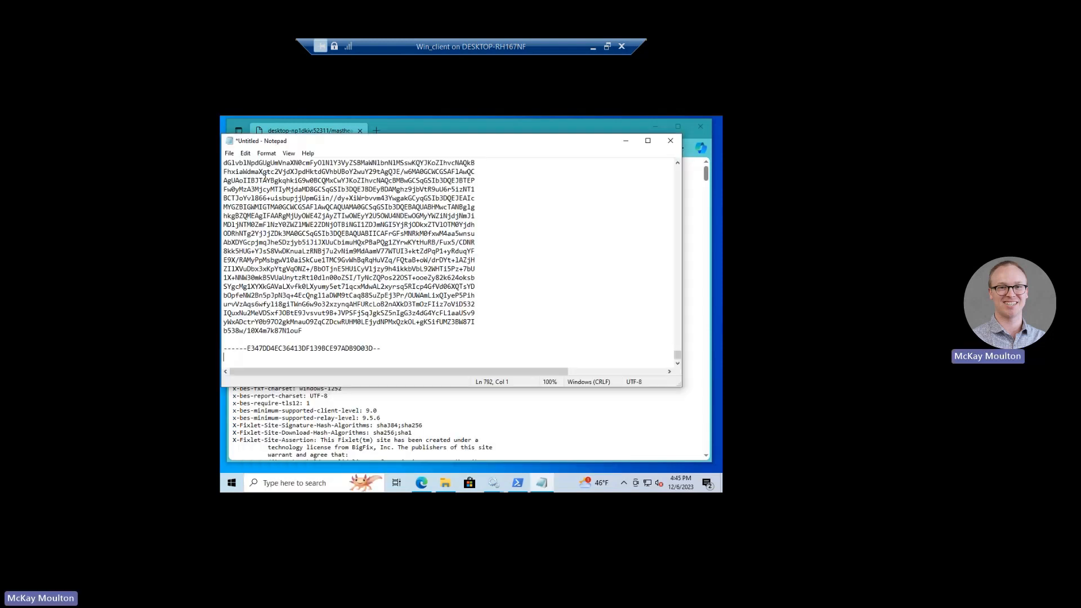
# Prepare to save the Notepad text as masthead.afxm with the All Files type.
pyautogui.click(230, 153)
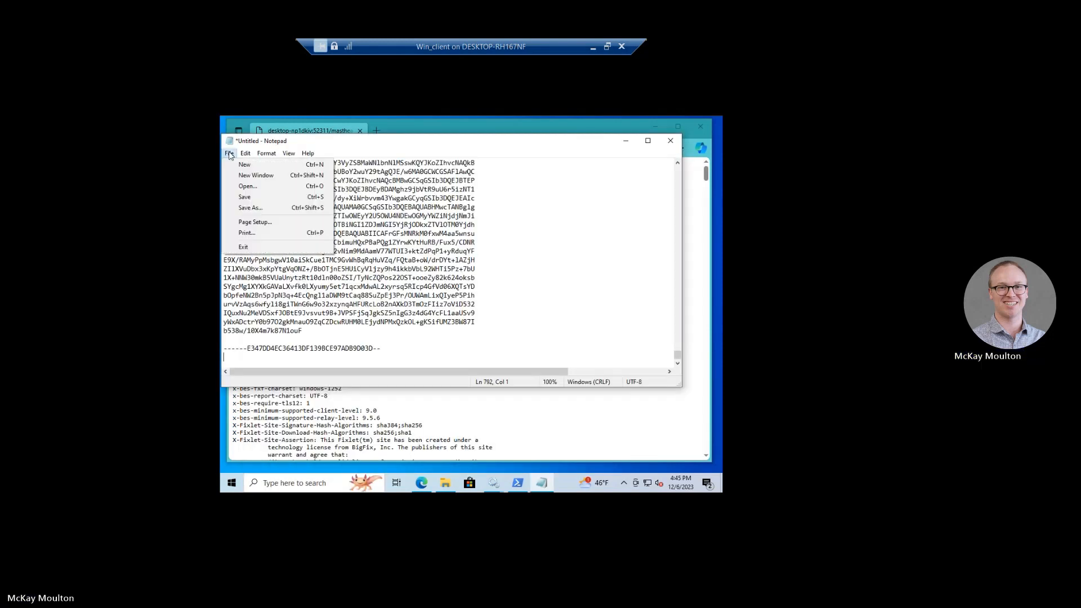
pyautogui.click(289, 202)
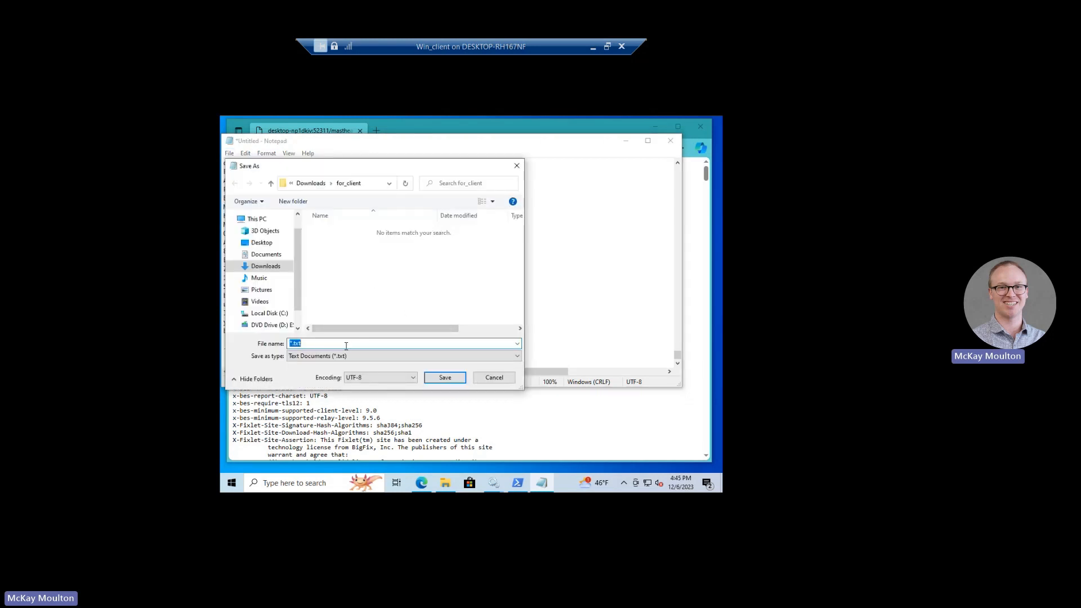
pyautogui.write('masthead')
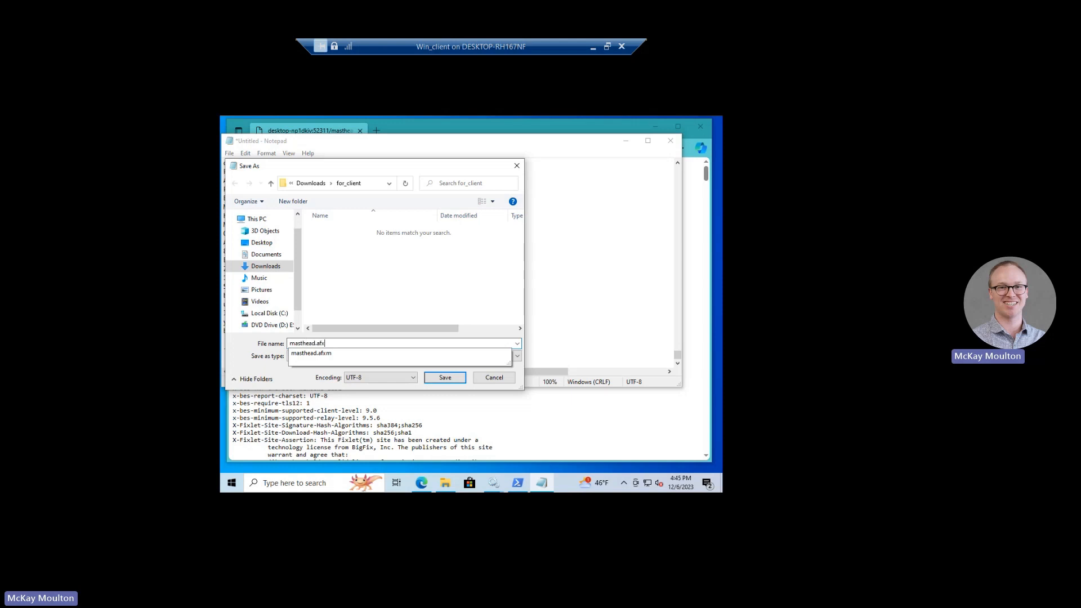
pyautogui.write('.afx')
pyautogui.click(313, 353)
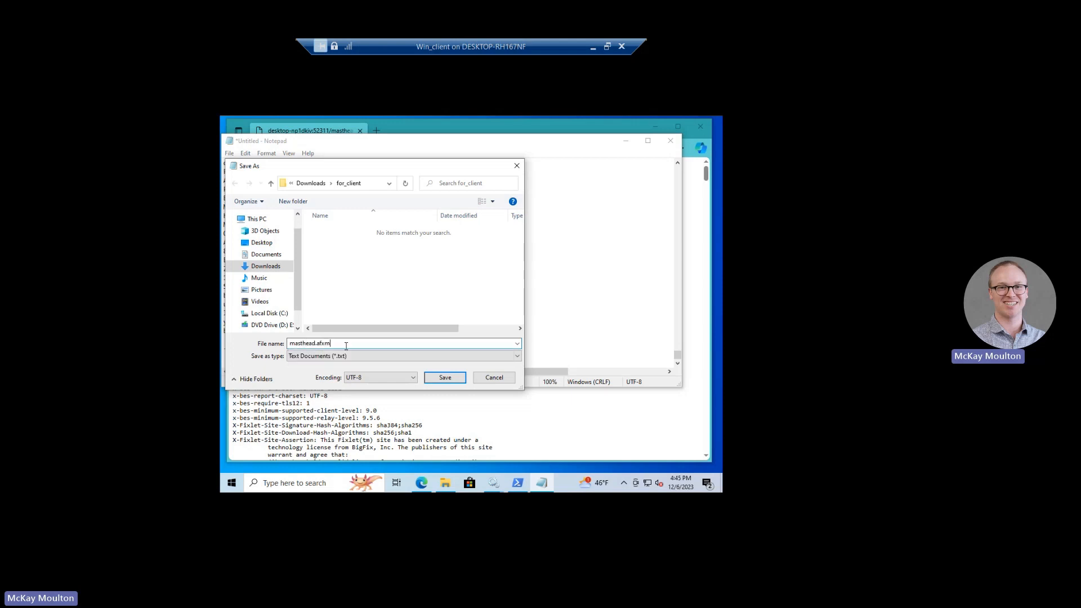
pyautogui.click(319, 361)
pyautogui.click(307, 374)
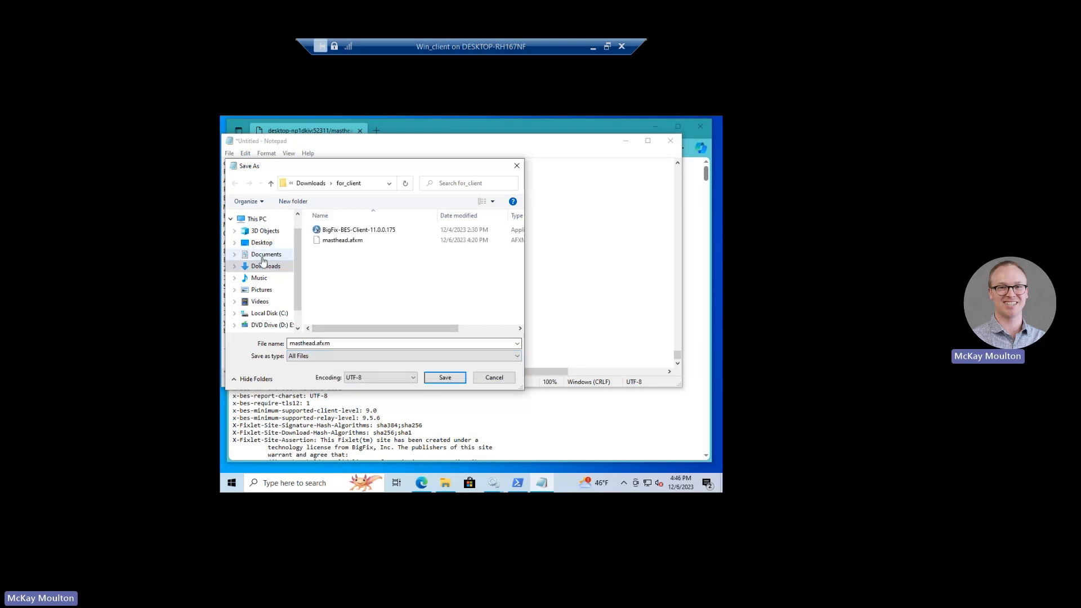
# Examine the file types in the for_client folder under Downloads, cancel the save and minimize Notepad.
pyautogui.click(264, 266)
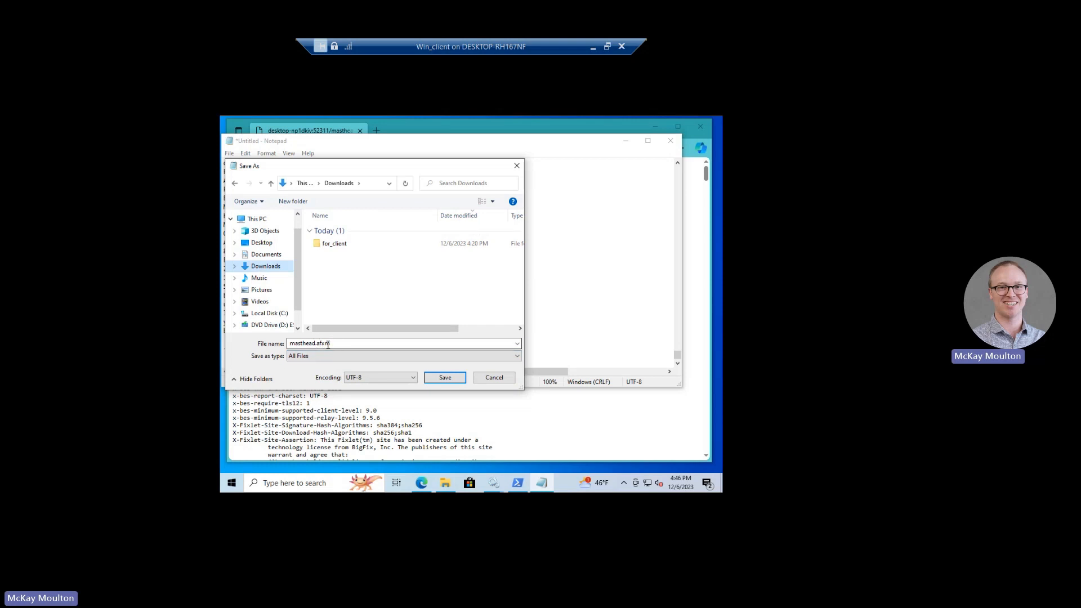
pyautogui.moveTo(337, 343); pyautogui.dragTo(291, 345)
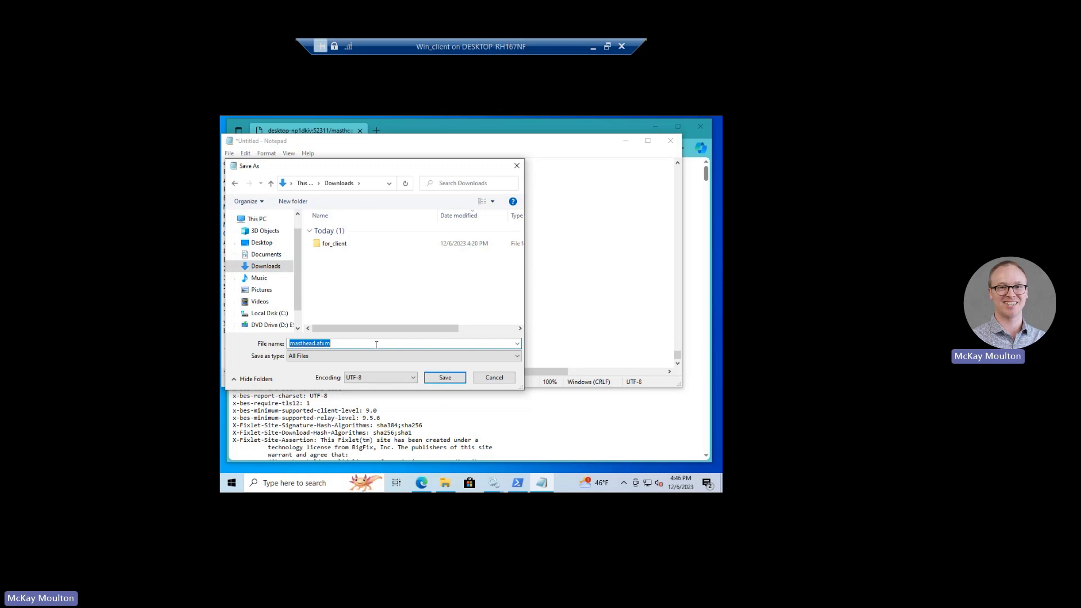
pyautogui.click(377, 345)
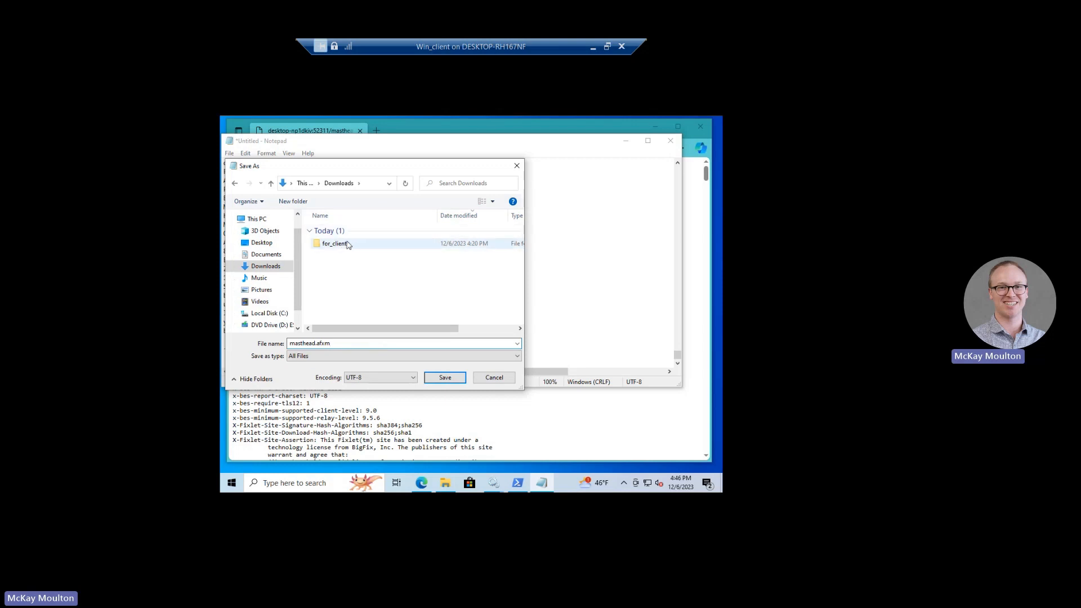
pyautogui.moveTo(350, 249)
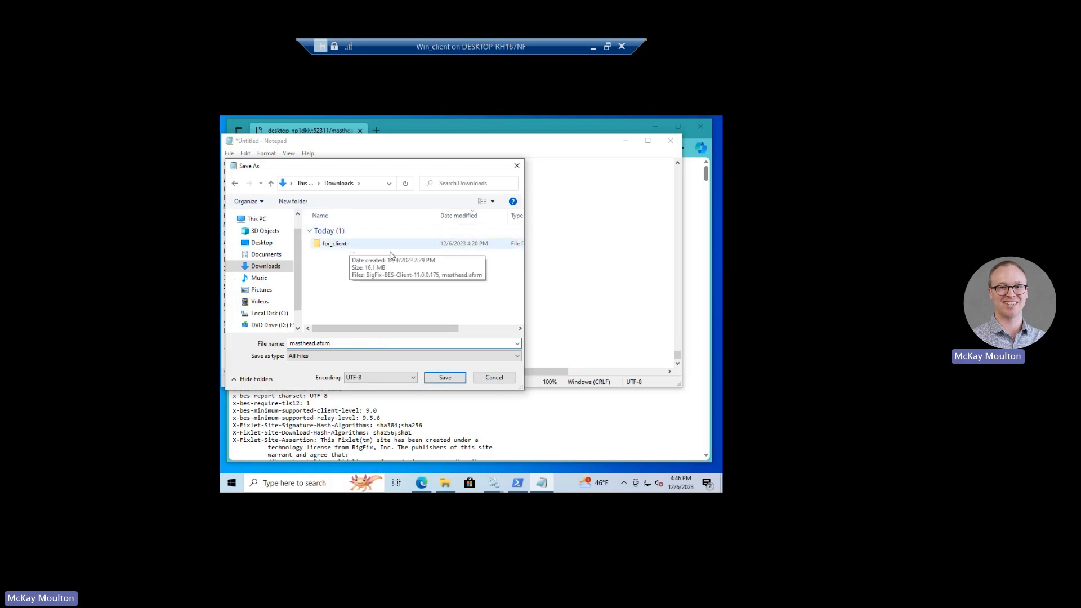
pyautogui.doubleClick(361, 247)
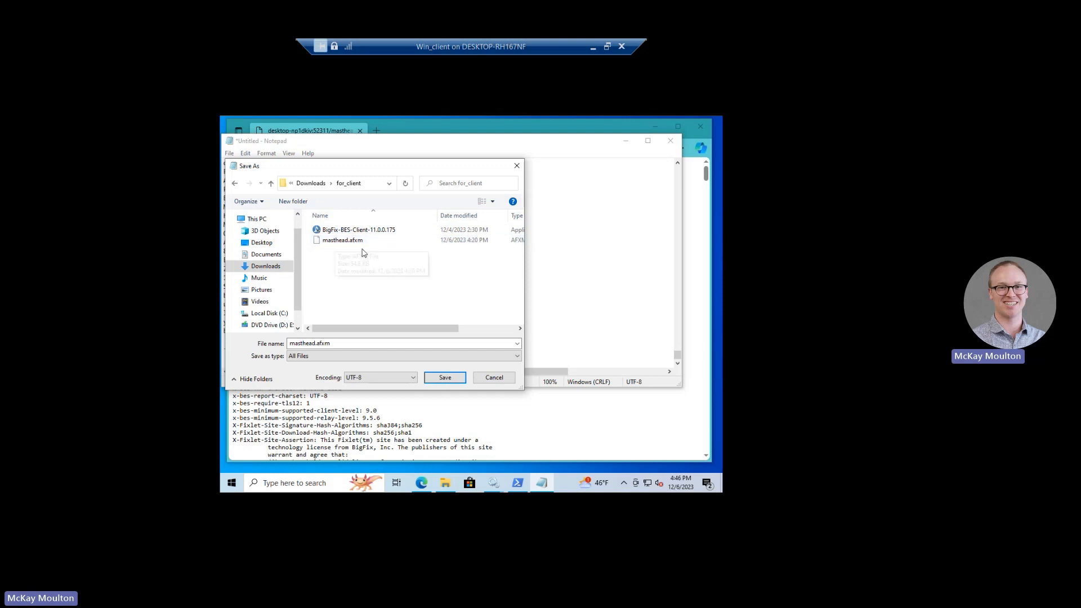
pyautogui.moveTo(435, 328); pyautogui.dragTo(472, 328)
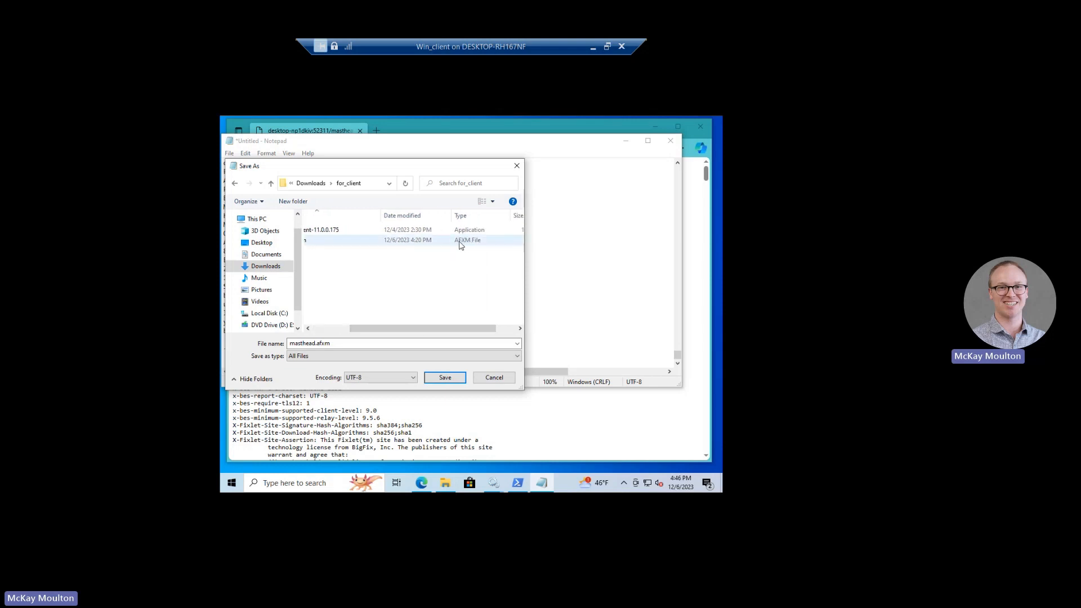
pyautogui.moveTo(449, 329); pyautogui.dragTo(411, 330)
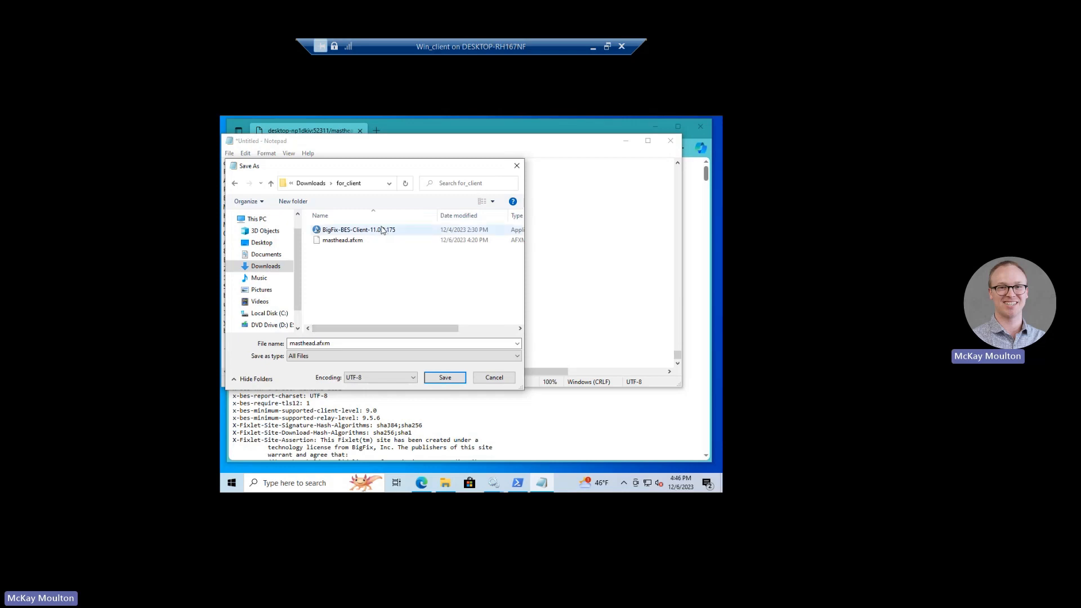
pyautogui.click(518, 166)
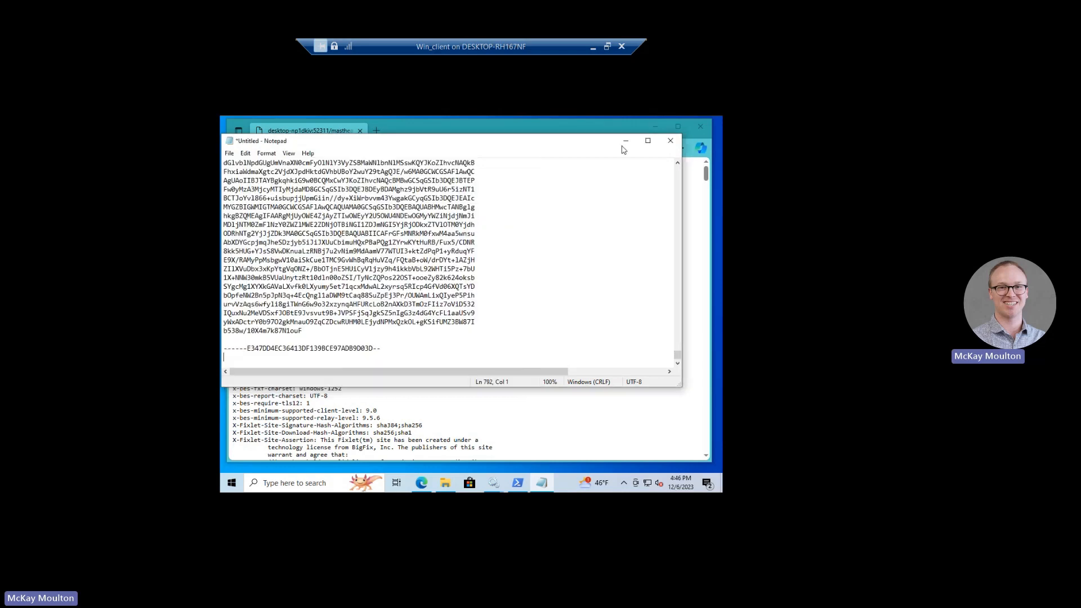
pyautogui.click(626, 141)
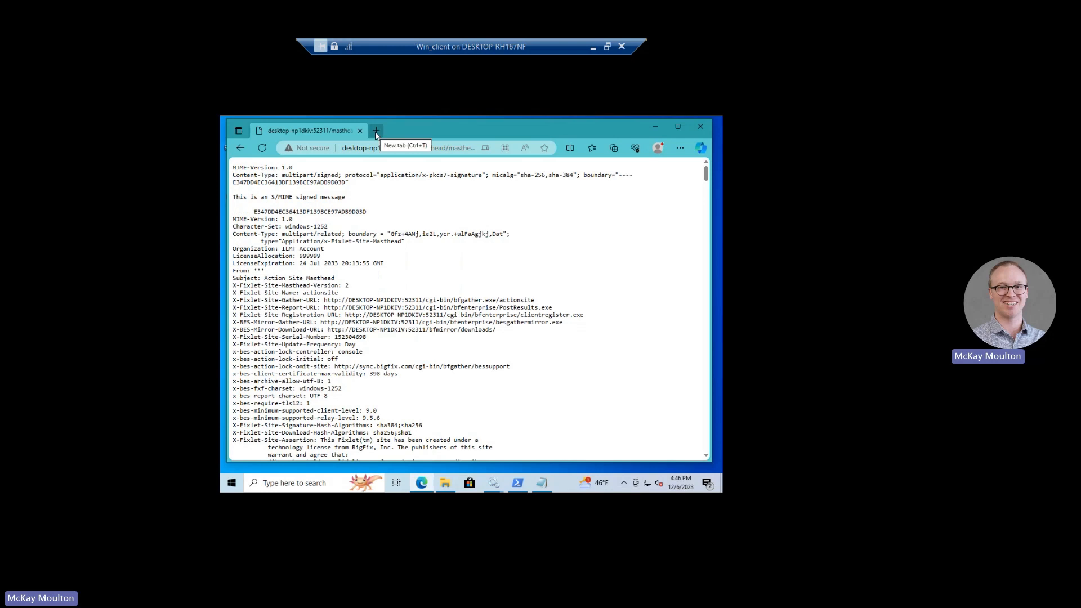
# Open the BigFix Download Center in a new browser tab and go to its 11.0.0 release page.
pyautogui.click(375, 130)
pyautogui.write('big')
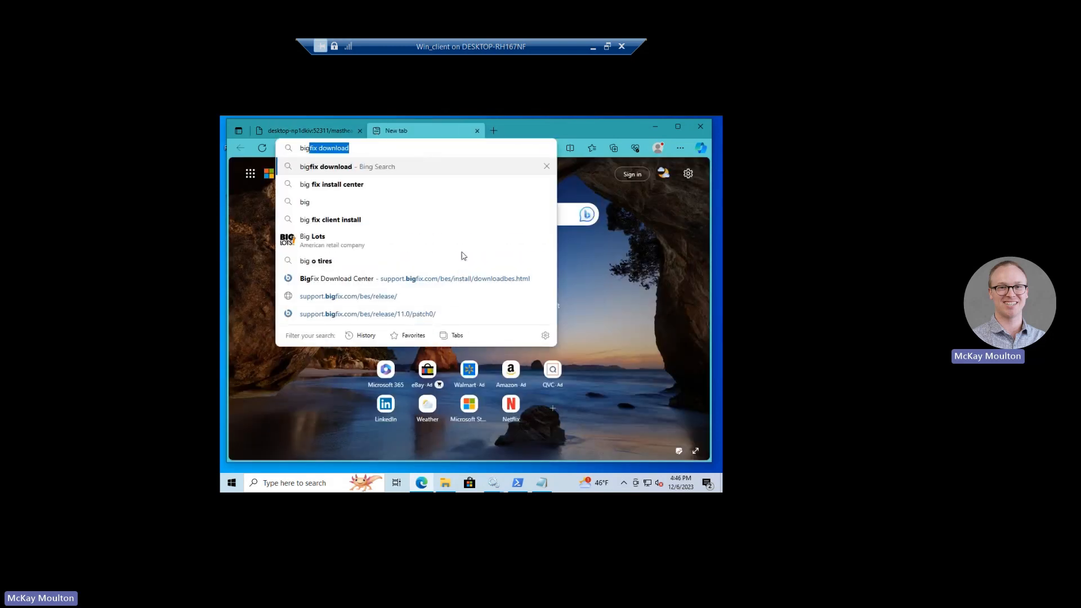
pyautogui.click(366, 277)
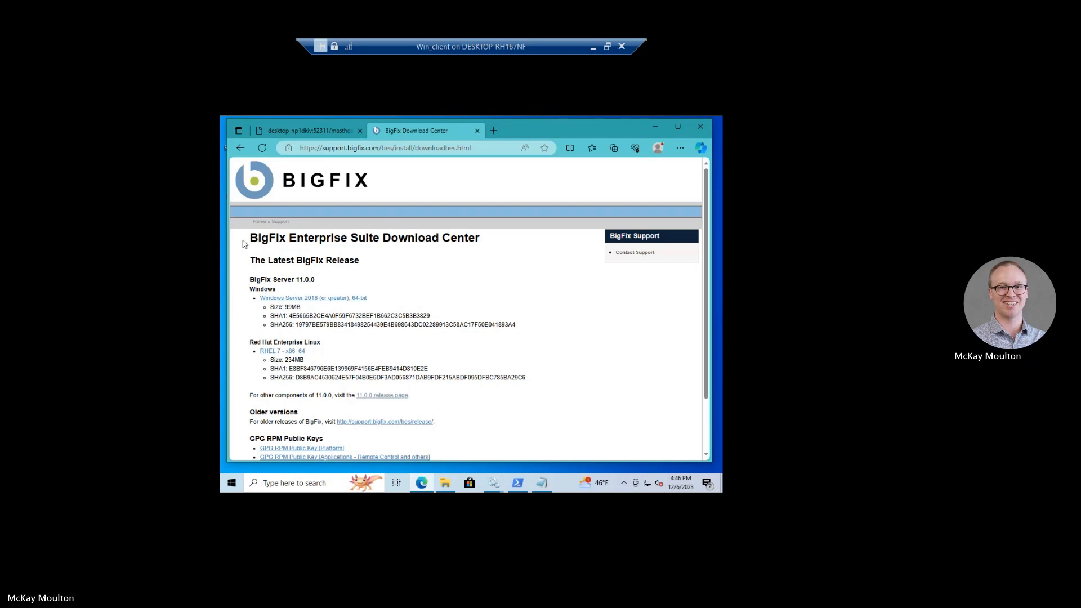
pyautogui.scroll(-2, 402, 297)
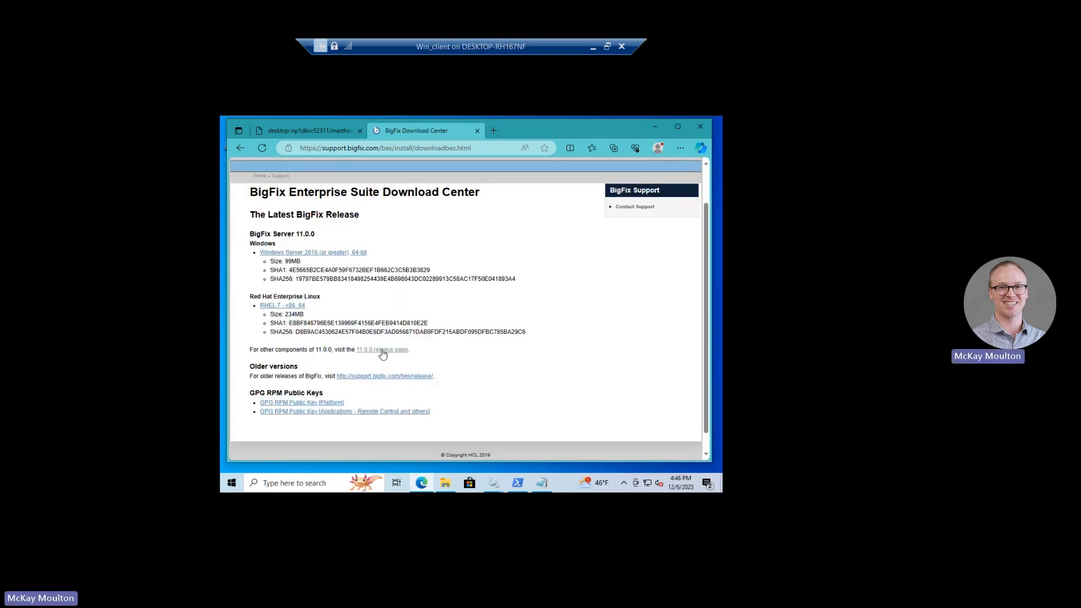
pyautogui.doubleClick(319, 349)
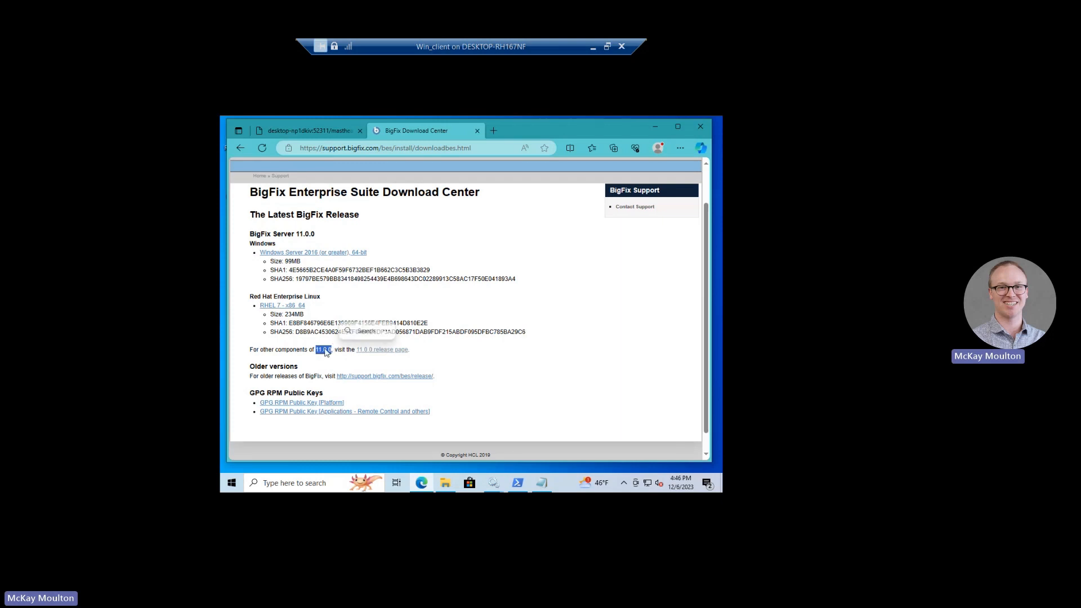
pyautogui.click(446, 356)
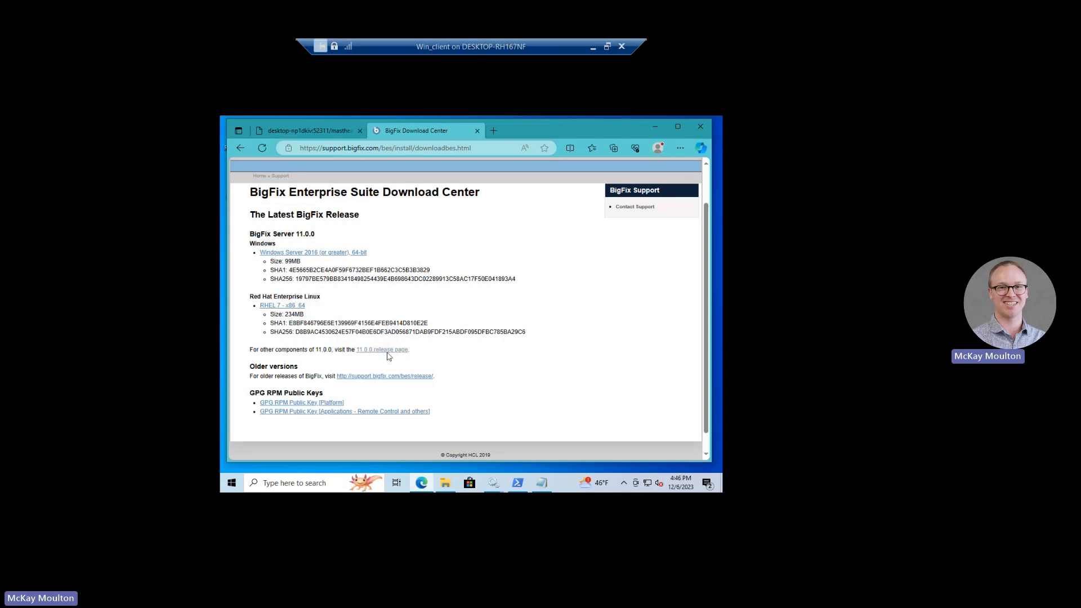
pyautogui.click(388, 350)
# Locate the Windows entry in the Agent downloads table of the release page.
pyautogui.scroll(-6, 376, 307)
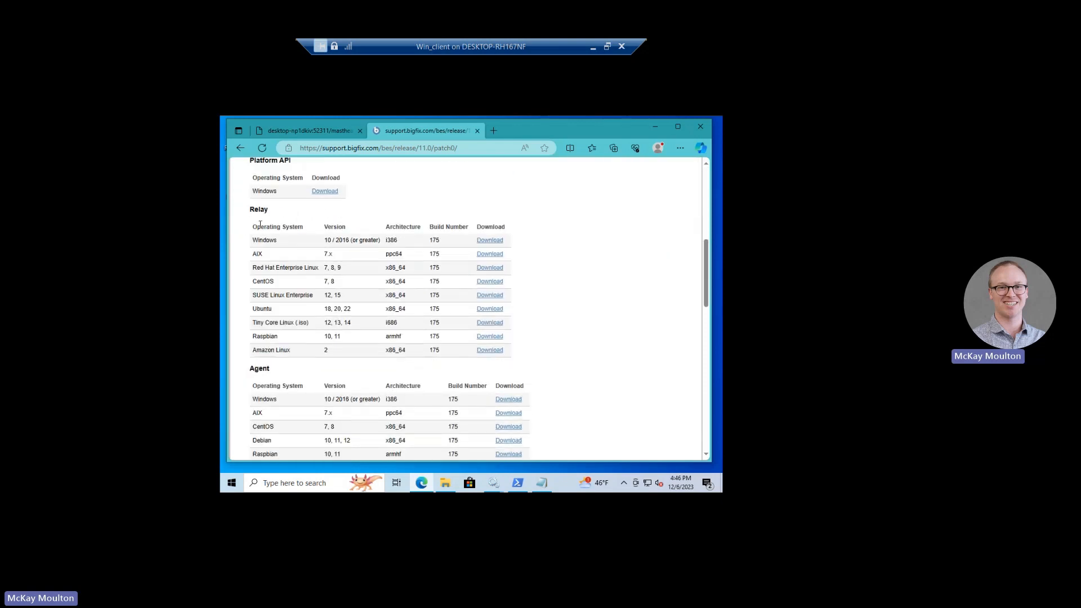
pyautogui.scroll(-3, 260, 225)
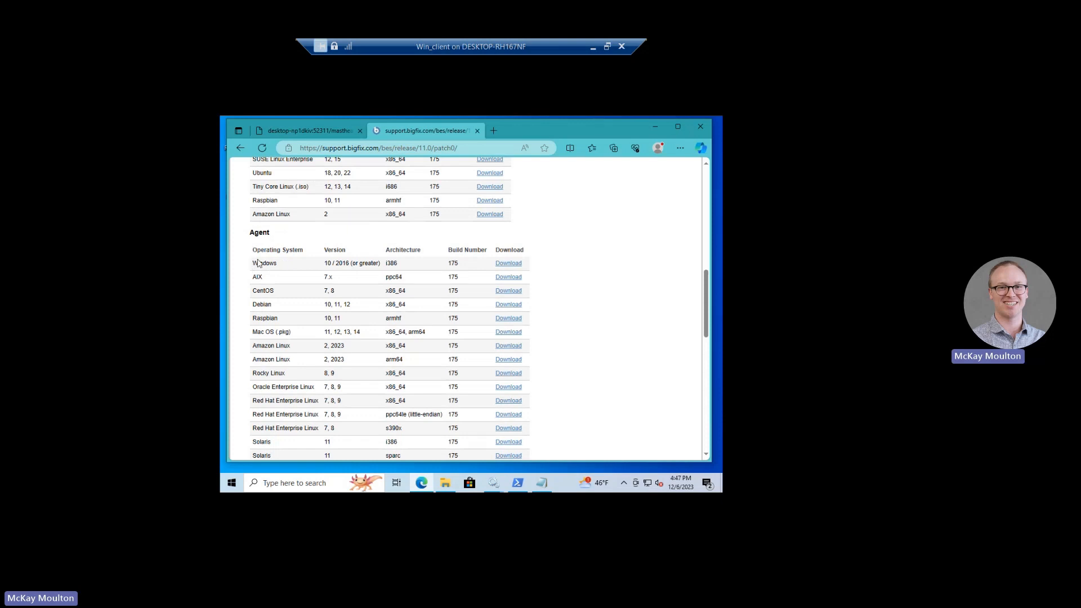
pyautogui.moveTo(253, 264)
pyautogui.mouseDown()
pyautogui.moveTo(305, 382)
pyautogui.moveTo(265, 333)
pyautogui.moveTo(318, 247)
pyautogui.moveTo(266, 249)
pyautogui.mouseUp()
pyautogui.click(256, 252)
pyautogui.moveTo(447, 486)
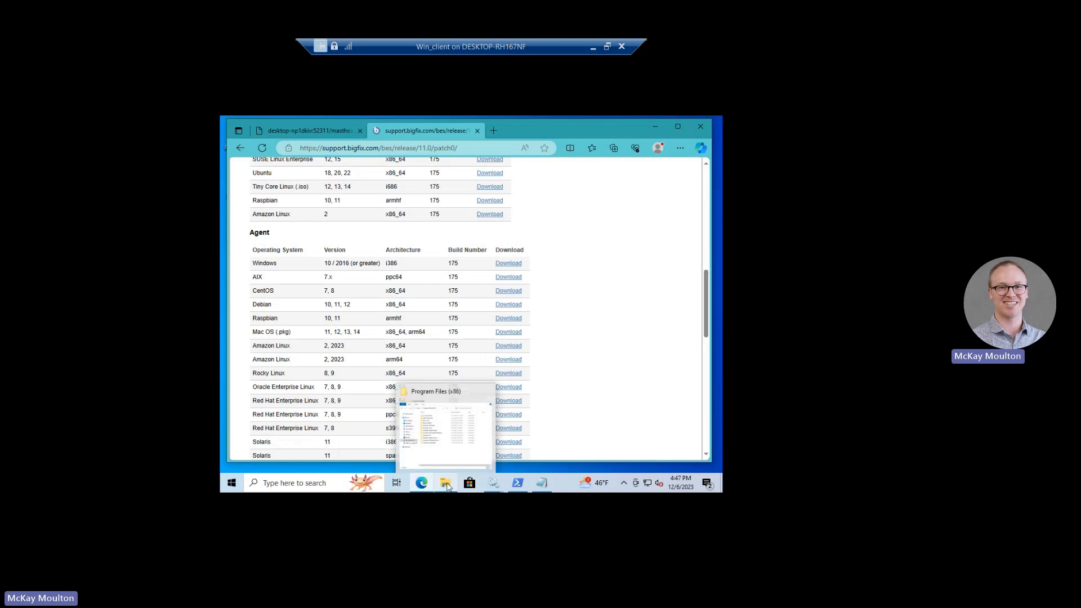
pyautogui.click(448, 487)
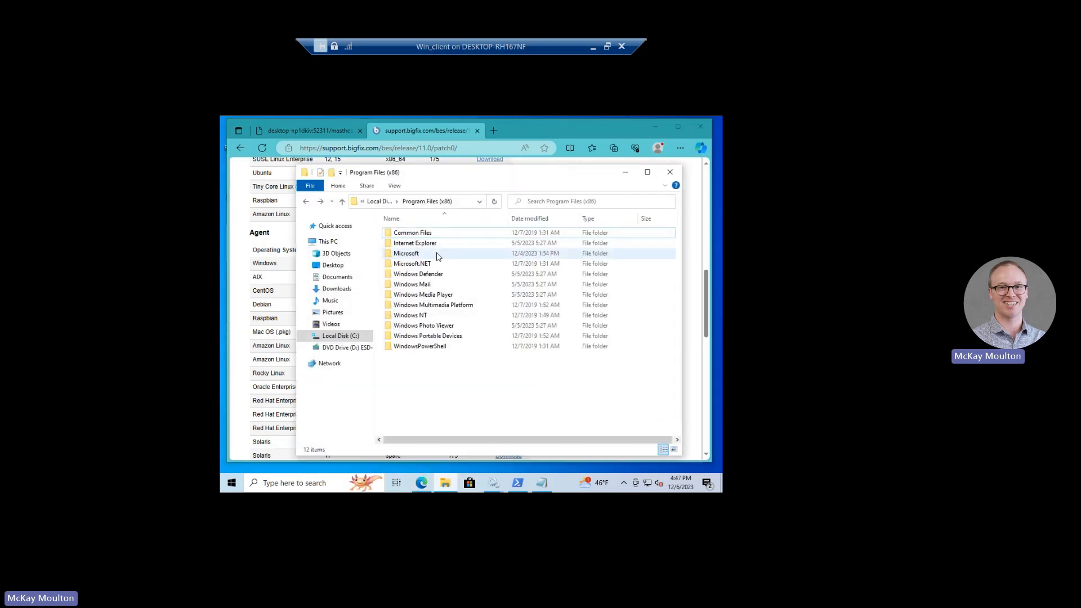
pyautogui.click(671, 175)
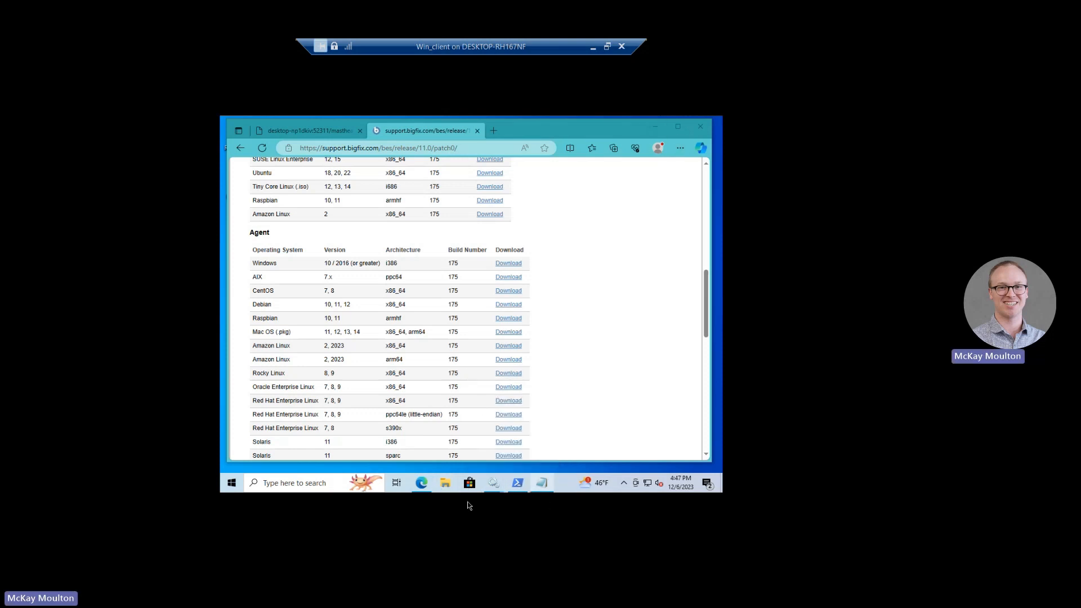
# Run the BigFix-BES-Client-11.0.0.175 installer from the for_client folder in Downloads and allow it to make changes to the device.
pyautogui.click(446, 483)
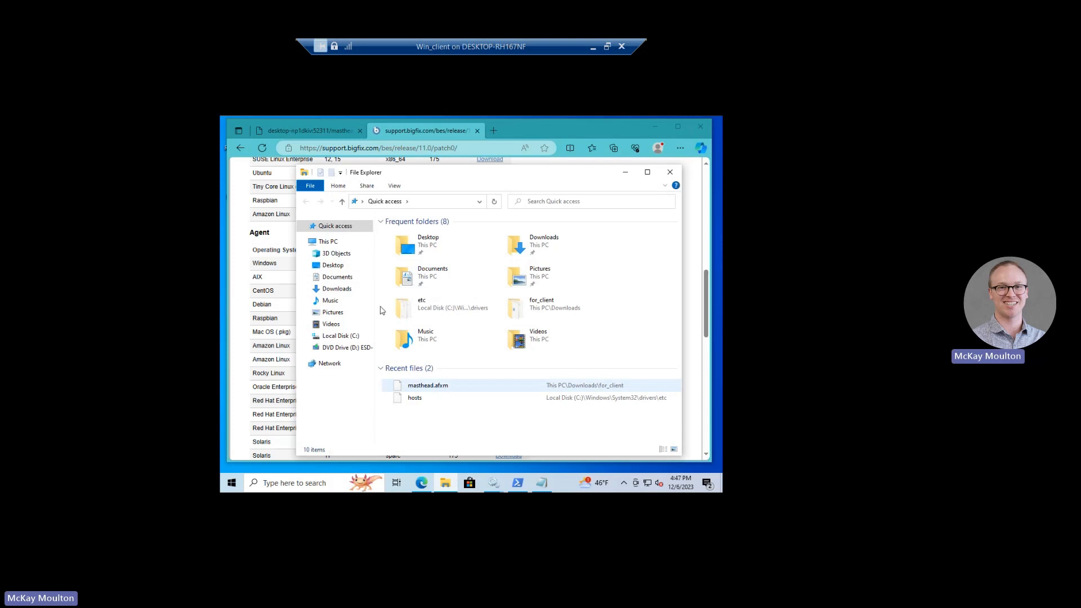
pyautogui.click(336, 289)
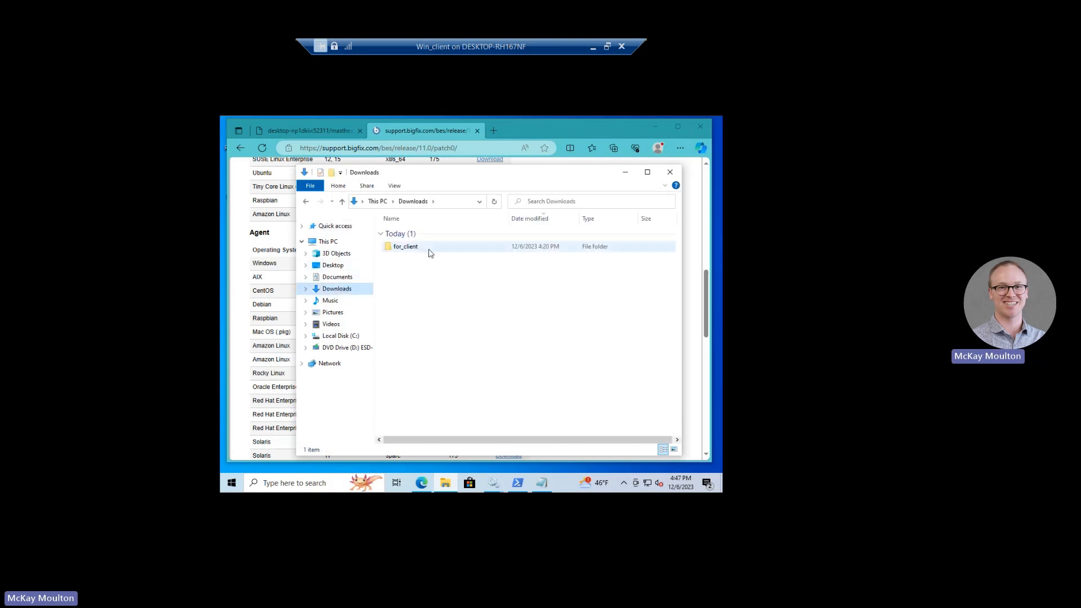
pyautogui.doubleClick(415, 247)
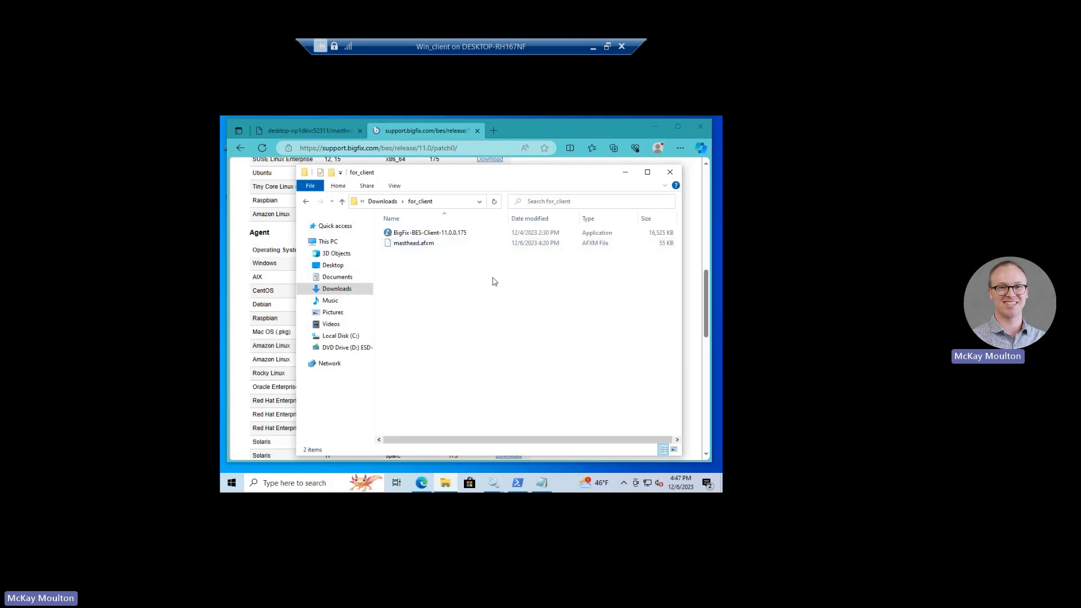
pyautogui.doubleClick(434, 234)
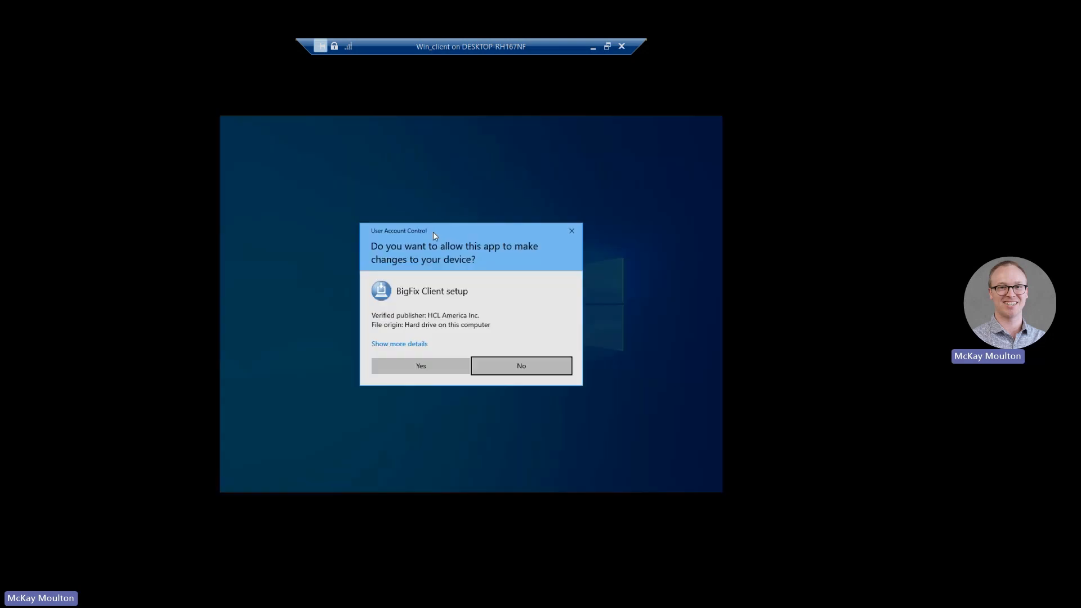
pyautogui.click(411, 364)
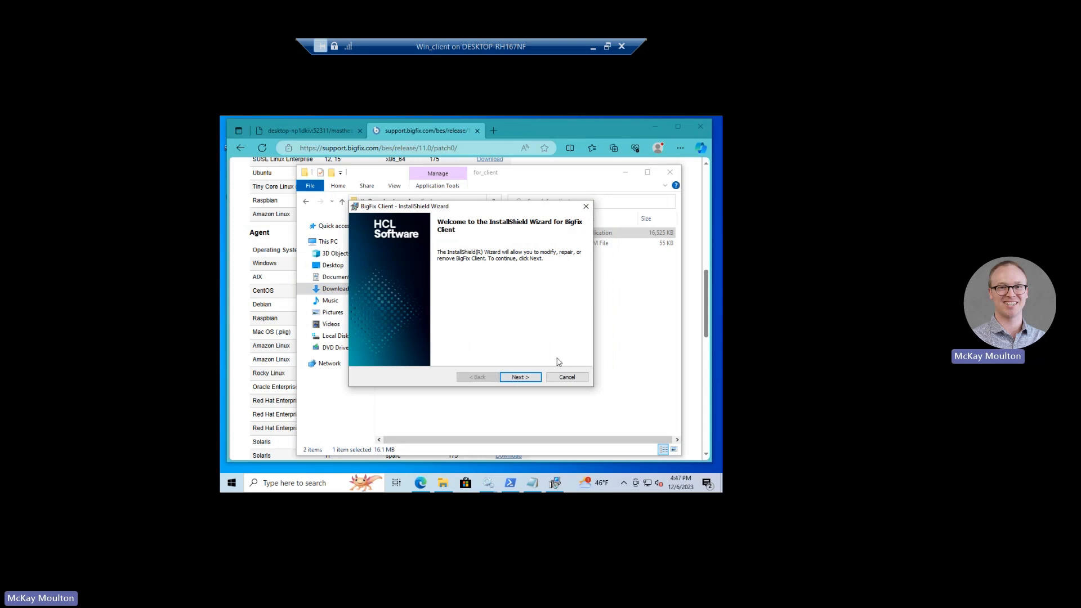
# Complete the BigFix Client setup wizard with the Modify option, keeping the BigFix Client application feature, and exit without showing the installer log.
pyautogui.click(520, 377)
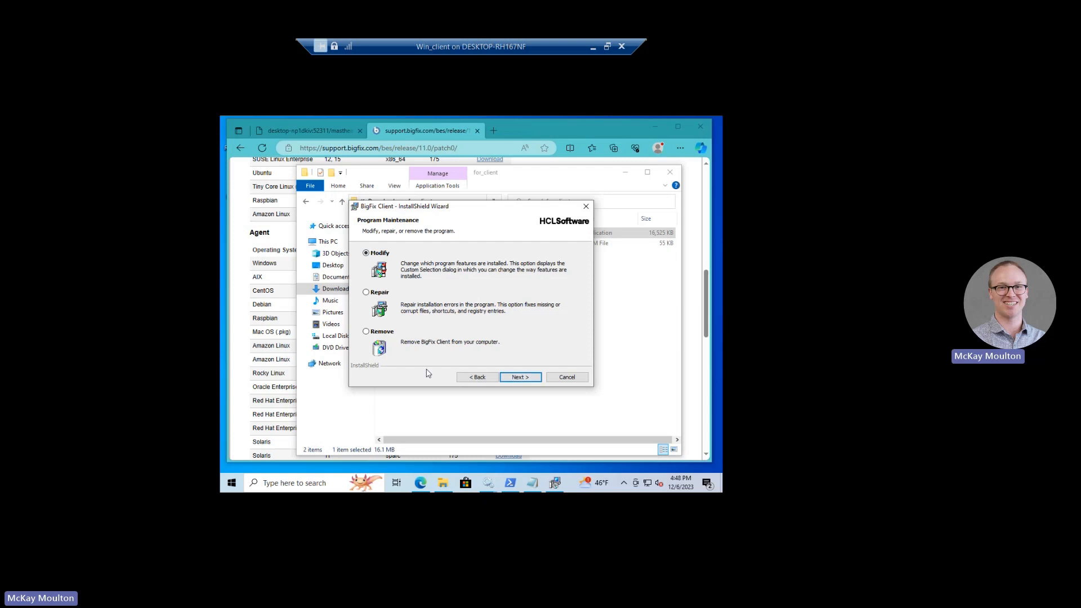
pyautogui.click(519, 377)
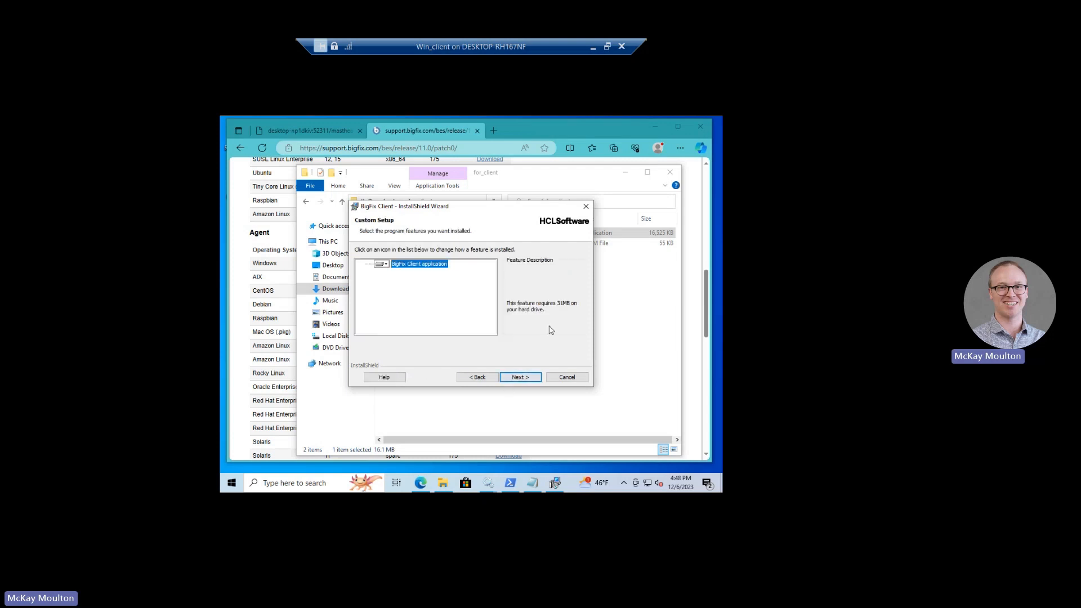
pyautogui.click(530, 379)
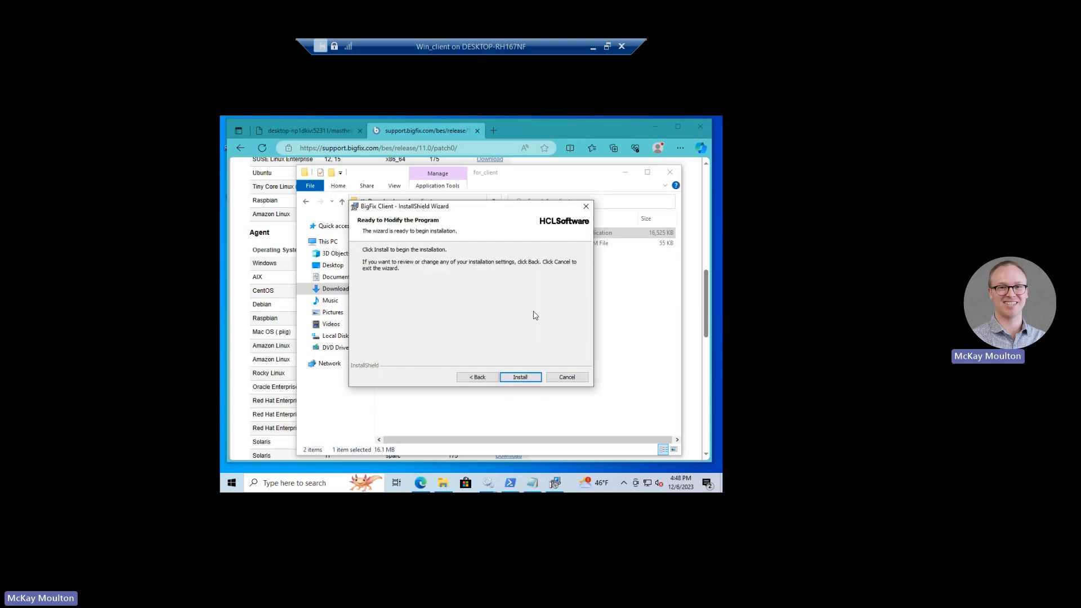
pyautogui.click(520, 377)
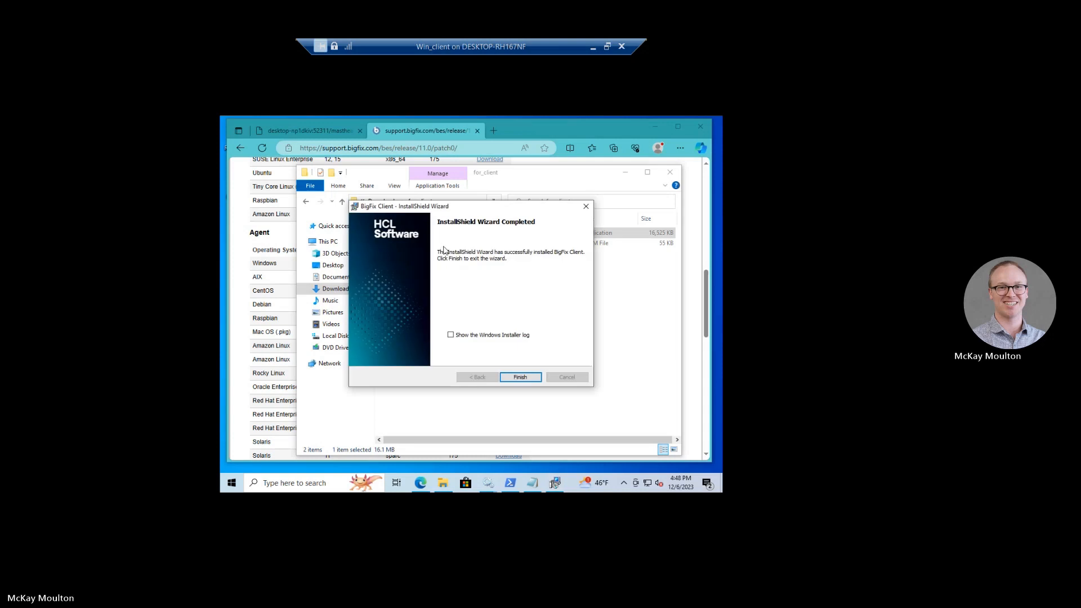
pyautogui.click(521, 377)
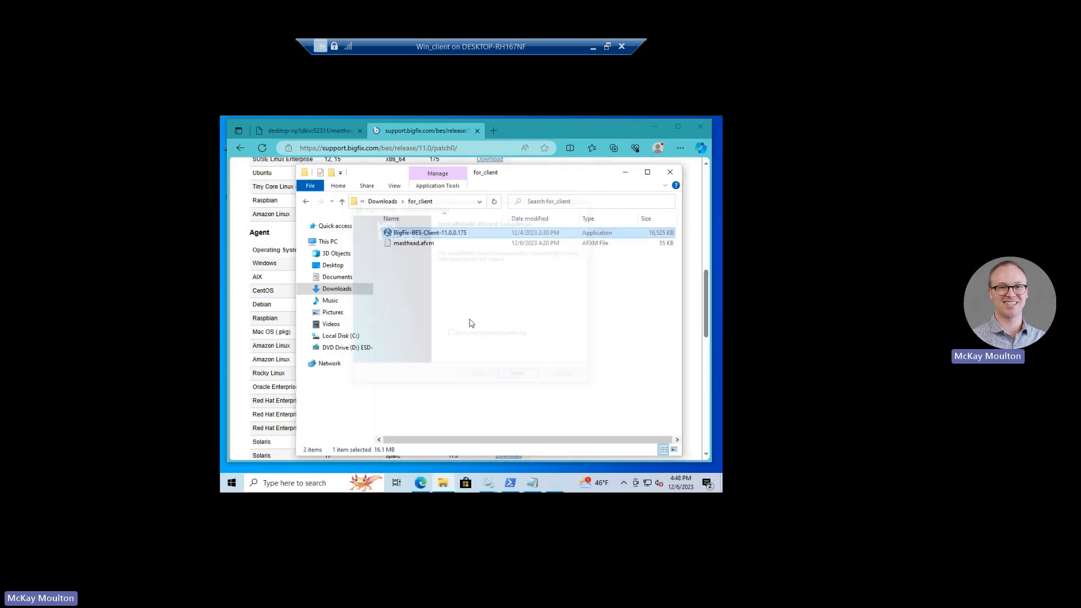
# Open the Windows Services app on the client machine and select the BES Client service to check its status.
pyautogui.click(329, 487)
pyautogui.write('services')
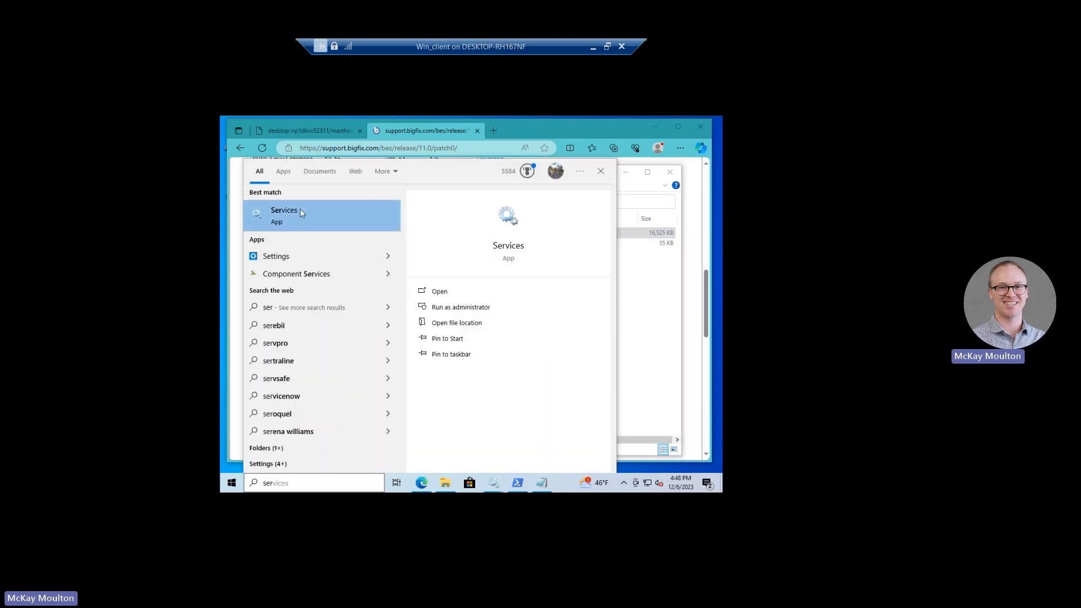
pyautogui.click(300, 212)
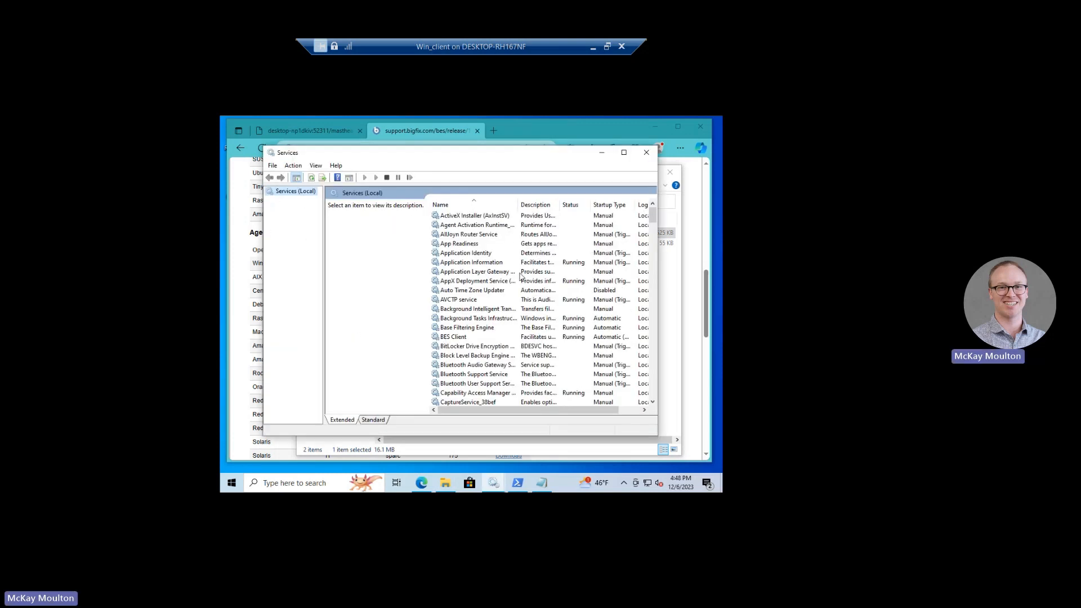
pyautogui.click(450, 338)
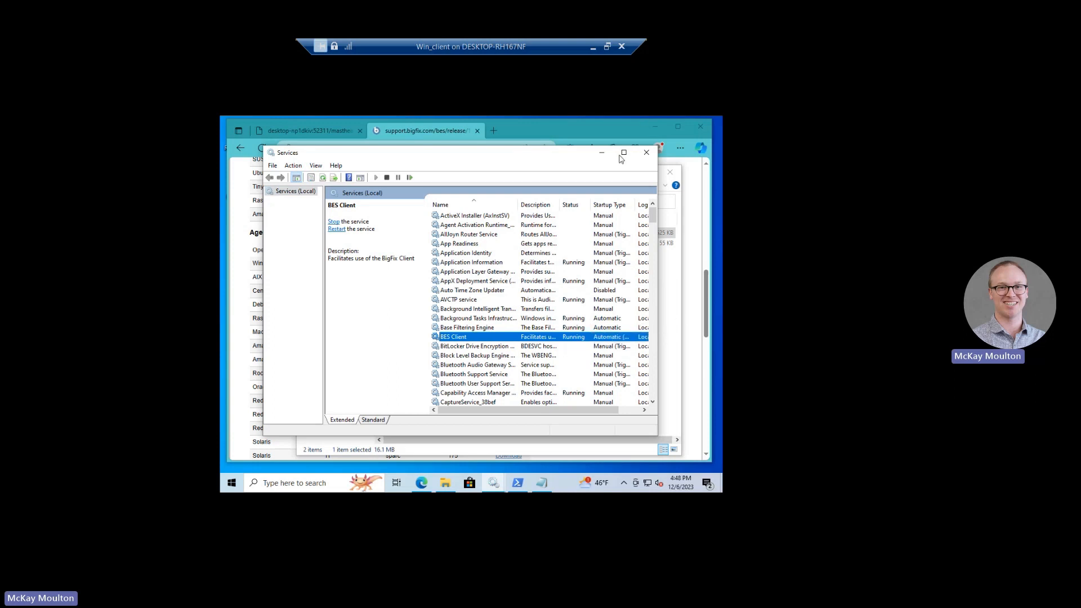
# Switch to the BigFix Console on the Windows_12_2023 machine, show the Computers list with a wider pane, and examine its report time and relay columns.
pyautogui.click(609, 49)
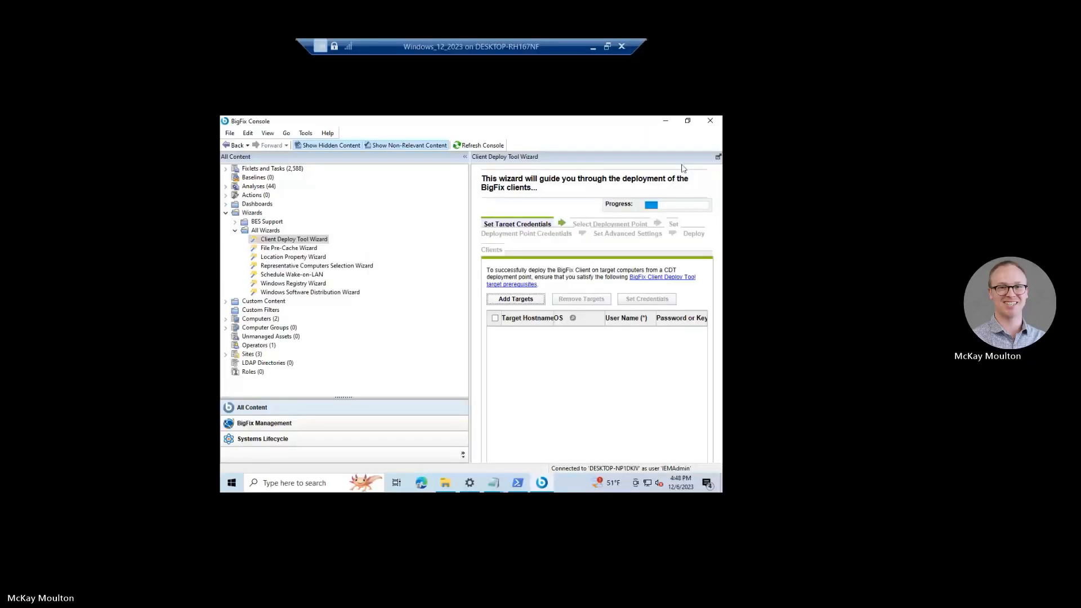
pyautogui.click(257, 319)
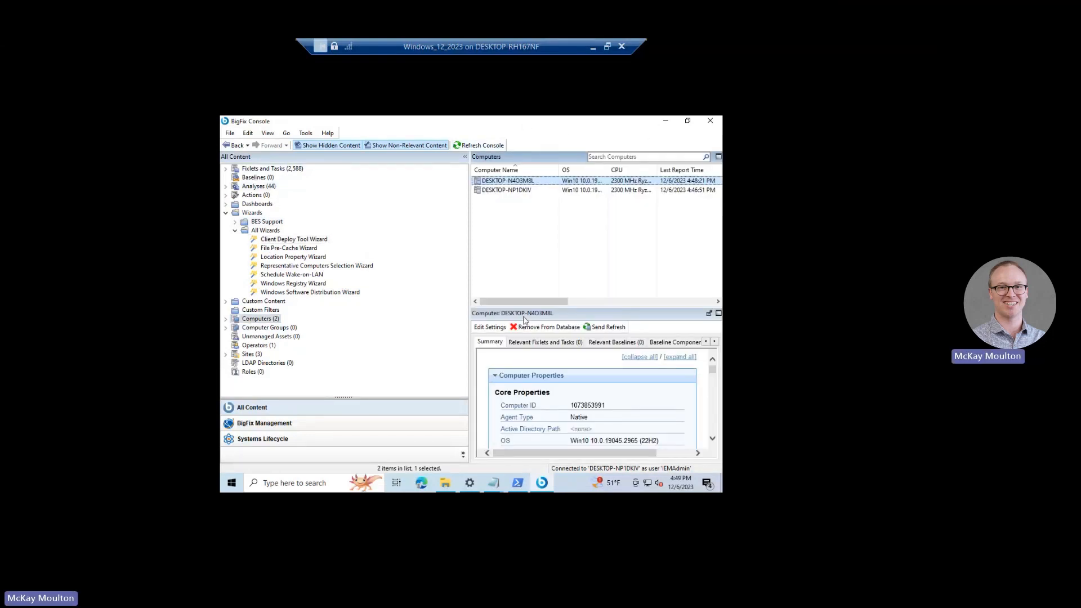
pyautogui.moveTo(455, 274); pyautogui.dragTo(372, 274)
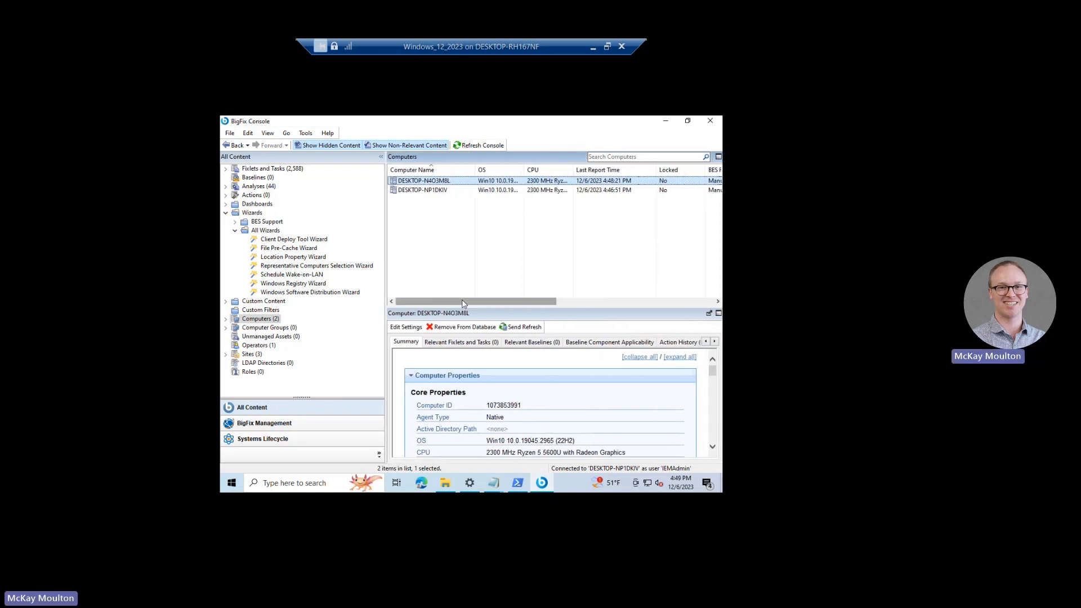
pyautogui.moveTo(463, 303); pyautogui.dragTo(579, 171)
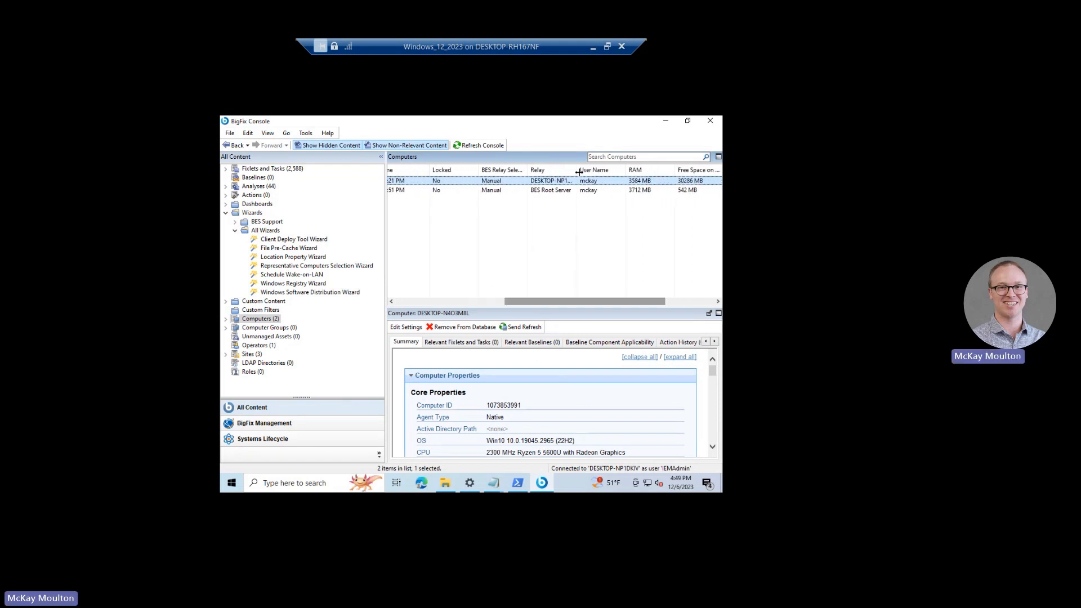
pyautogui.rightClick(580, 172)
pyautogui.moveTo(577, 299); pyautogui.dragTo(488, 299)
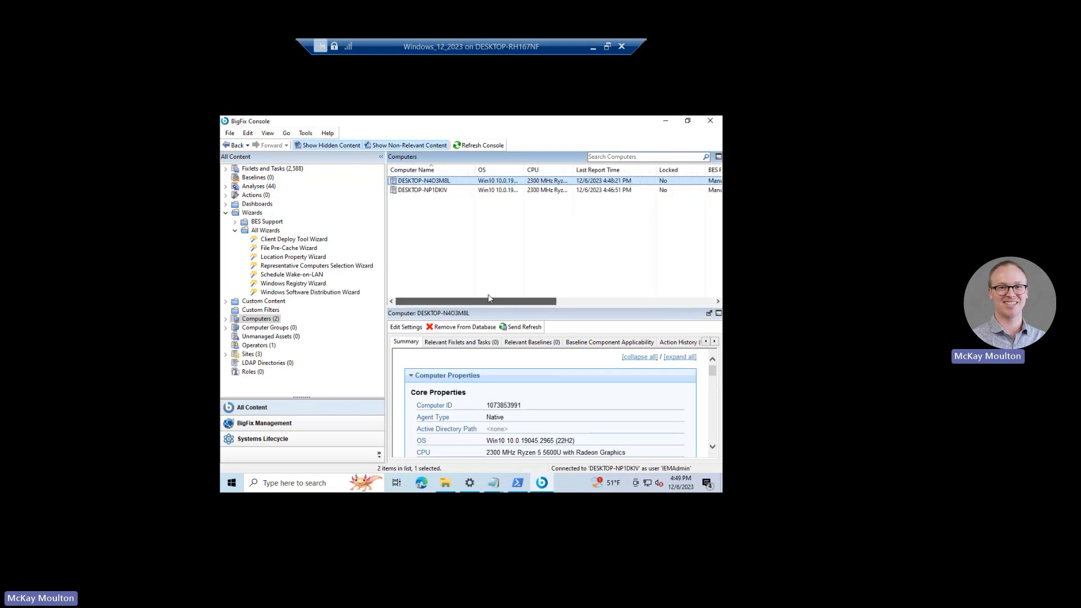